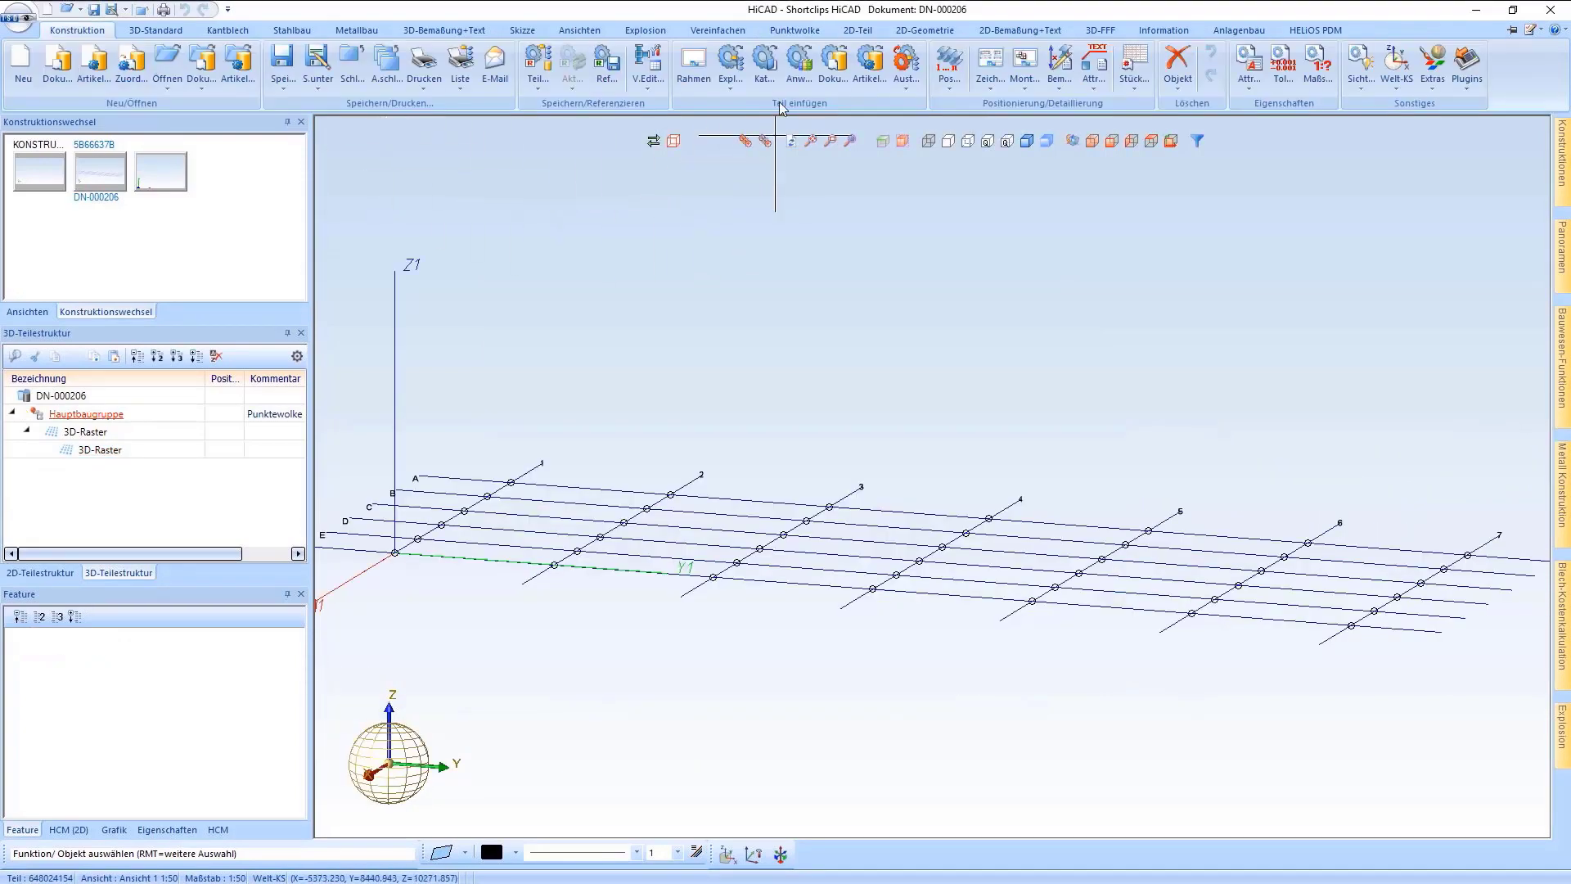
# Load the VHV Technikum.lsproj point cloud from the VHV Technikum folder via the Punktwolke tab
pyautogui.click(781, 35)
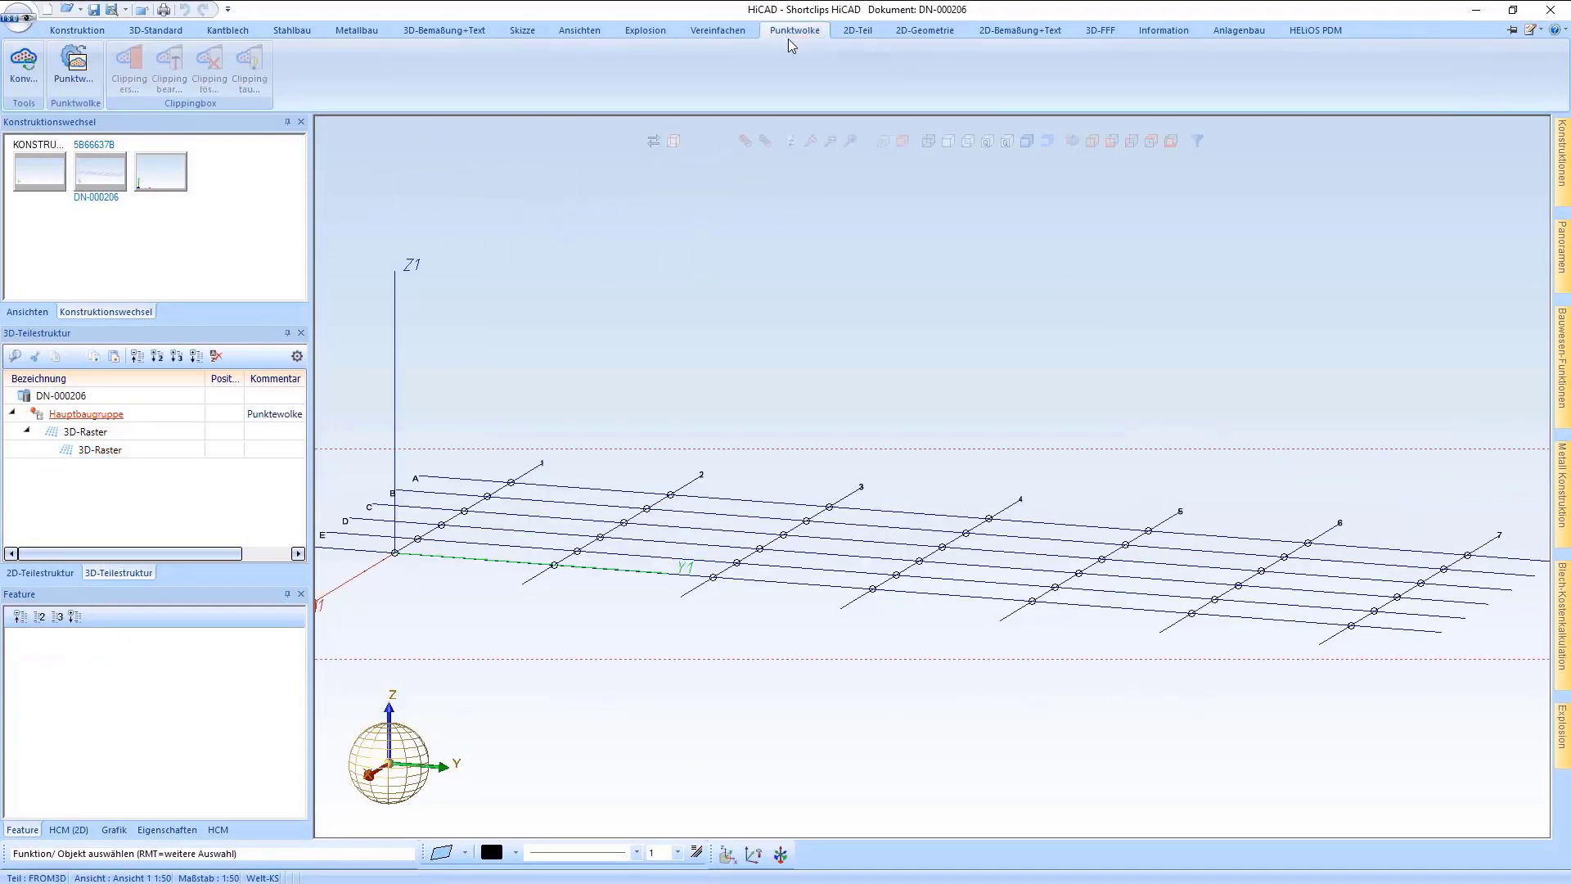
pyautogui.click(74, 67)
pyautogui.doubleClick(589, 223)
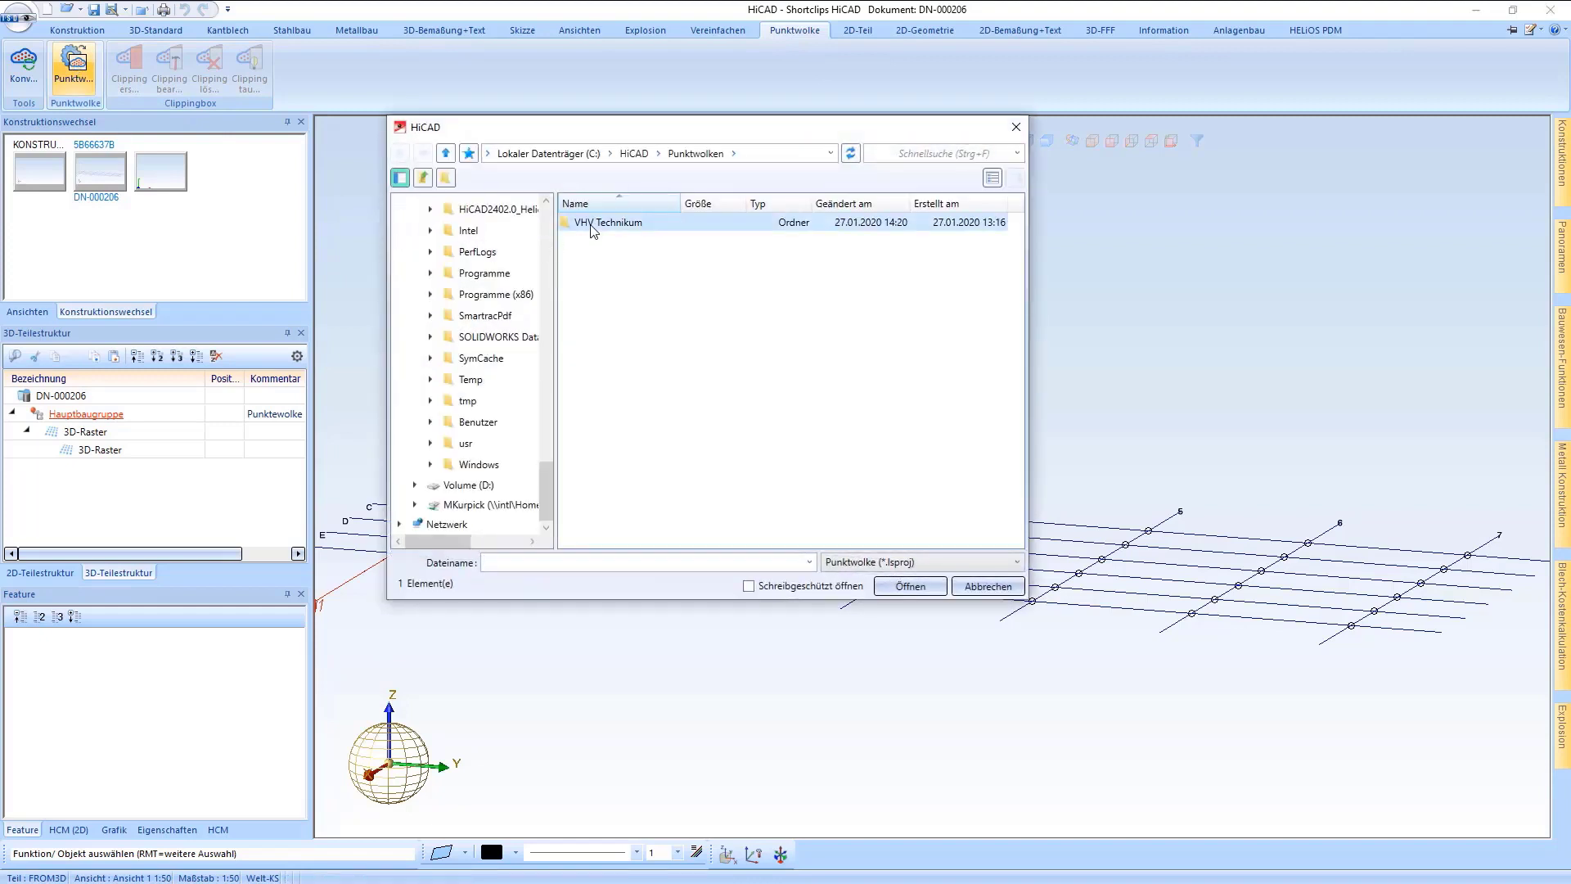
pyautogui.click(646, 278)
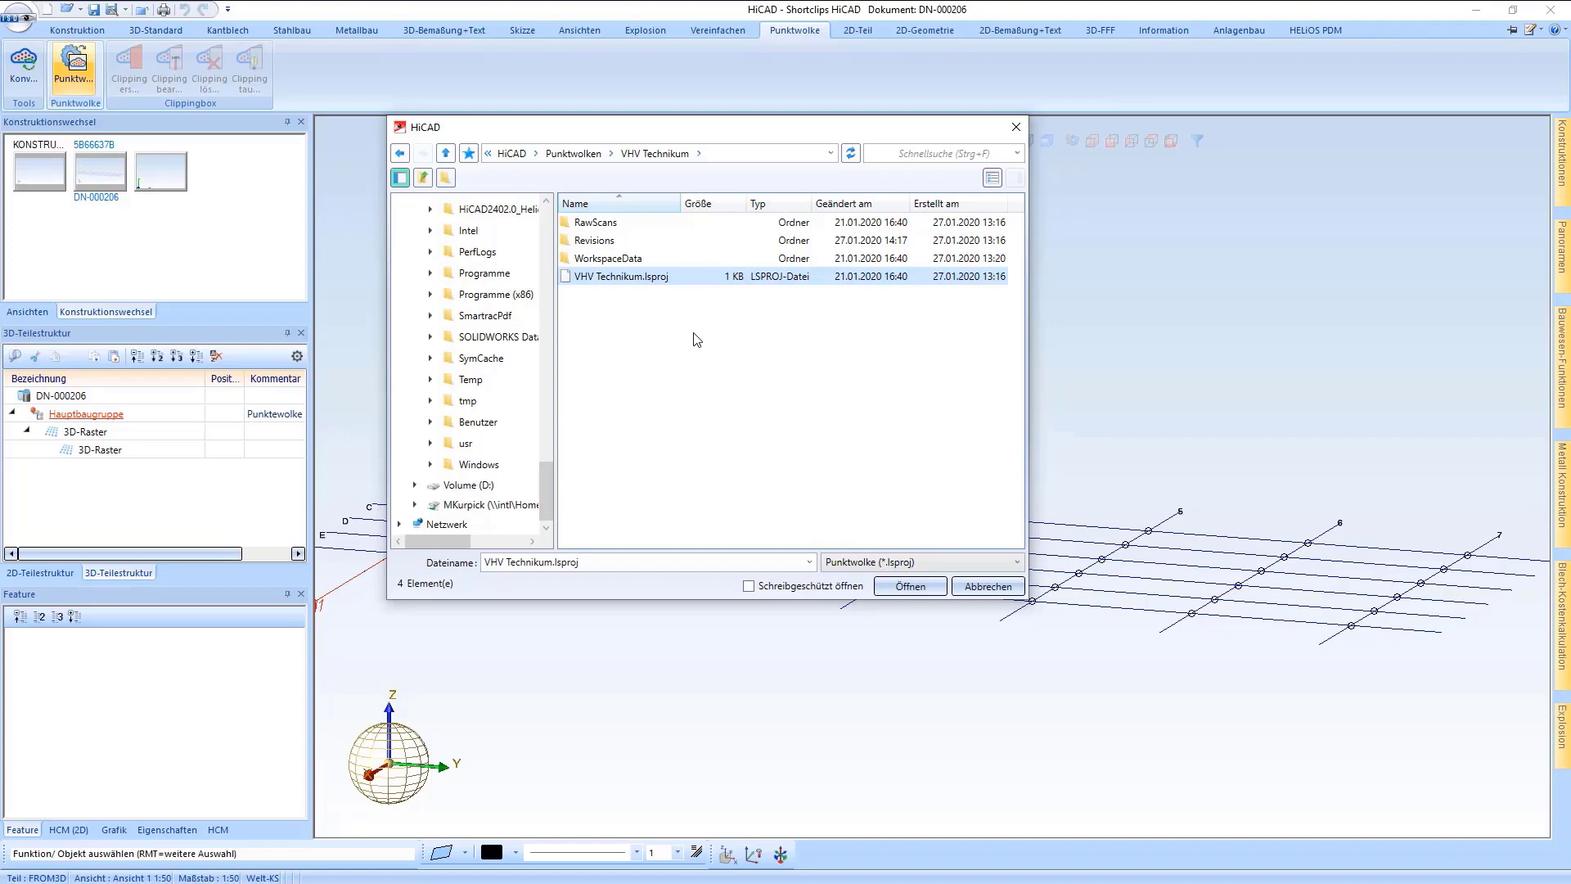
pyautogui.click(905, 591)
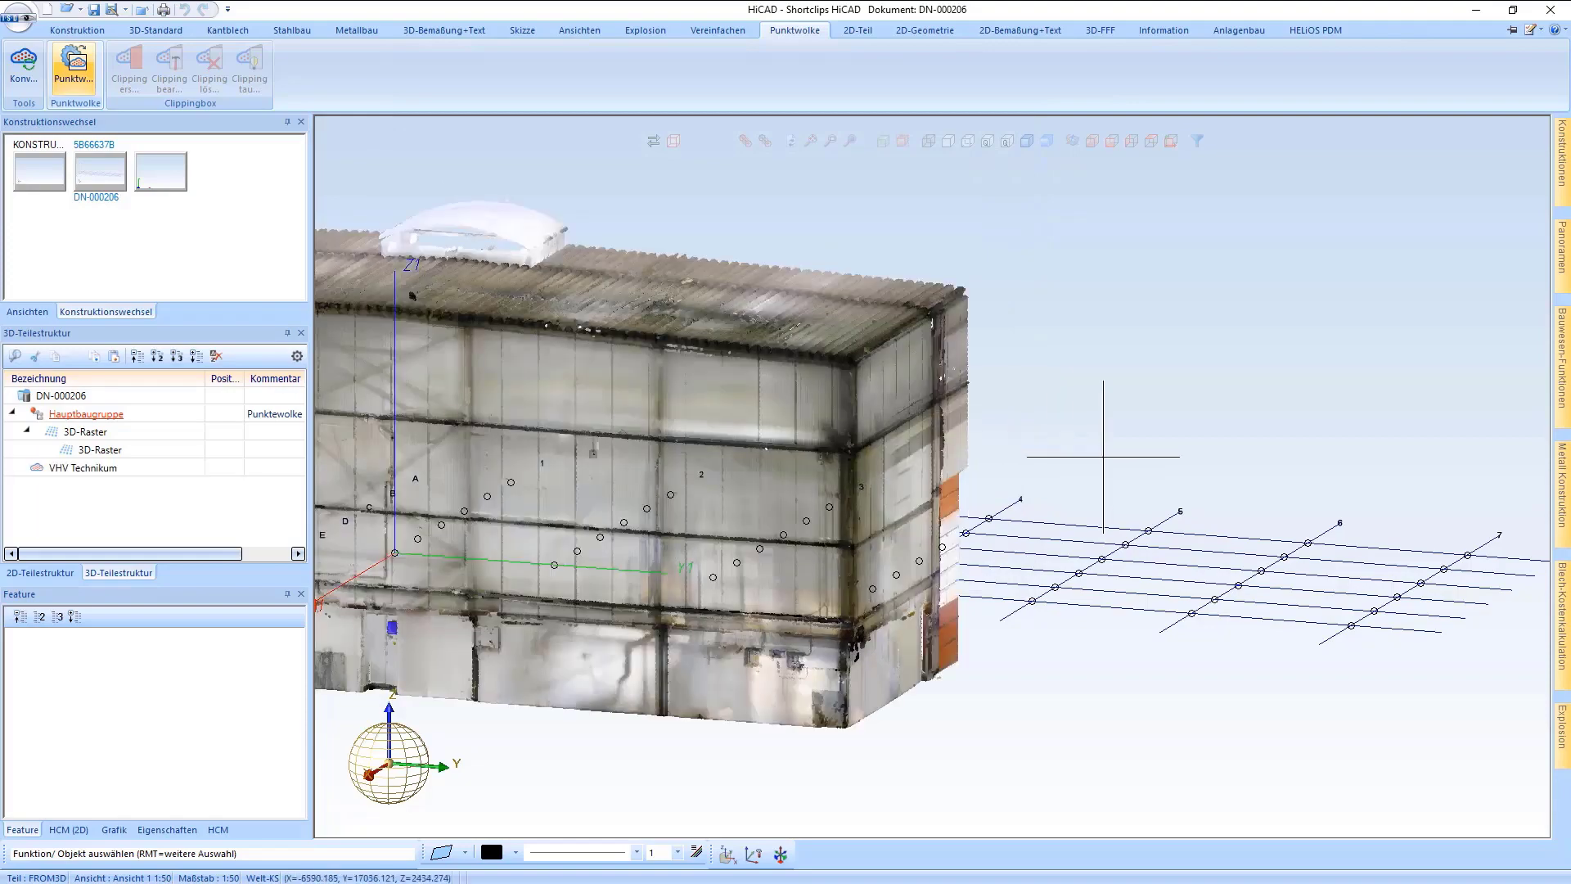
# Zoom out, orbit to view the hall from above, and select VHV Technikum in the part structure
pyautogui.scroll(-5, 1096, 450)
pyautogui.moveTo(801, 424); pyautogui.dragTo(982, 433, button='middle')
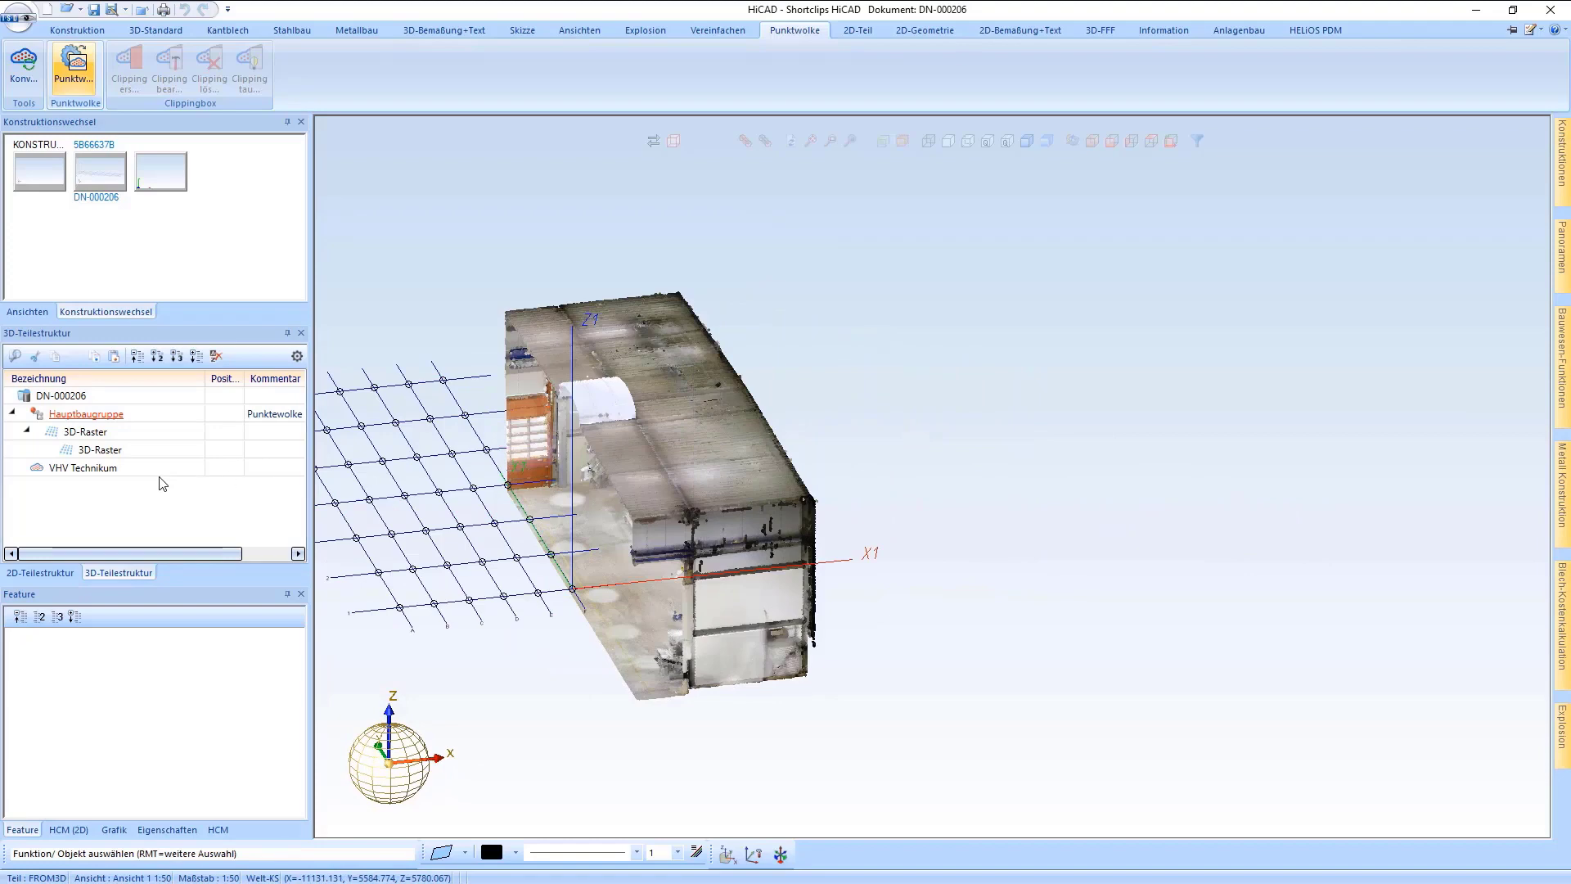
pyautogui.moveTo(90, 470); pyautogui.dragTo(114, 421)
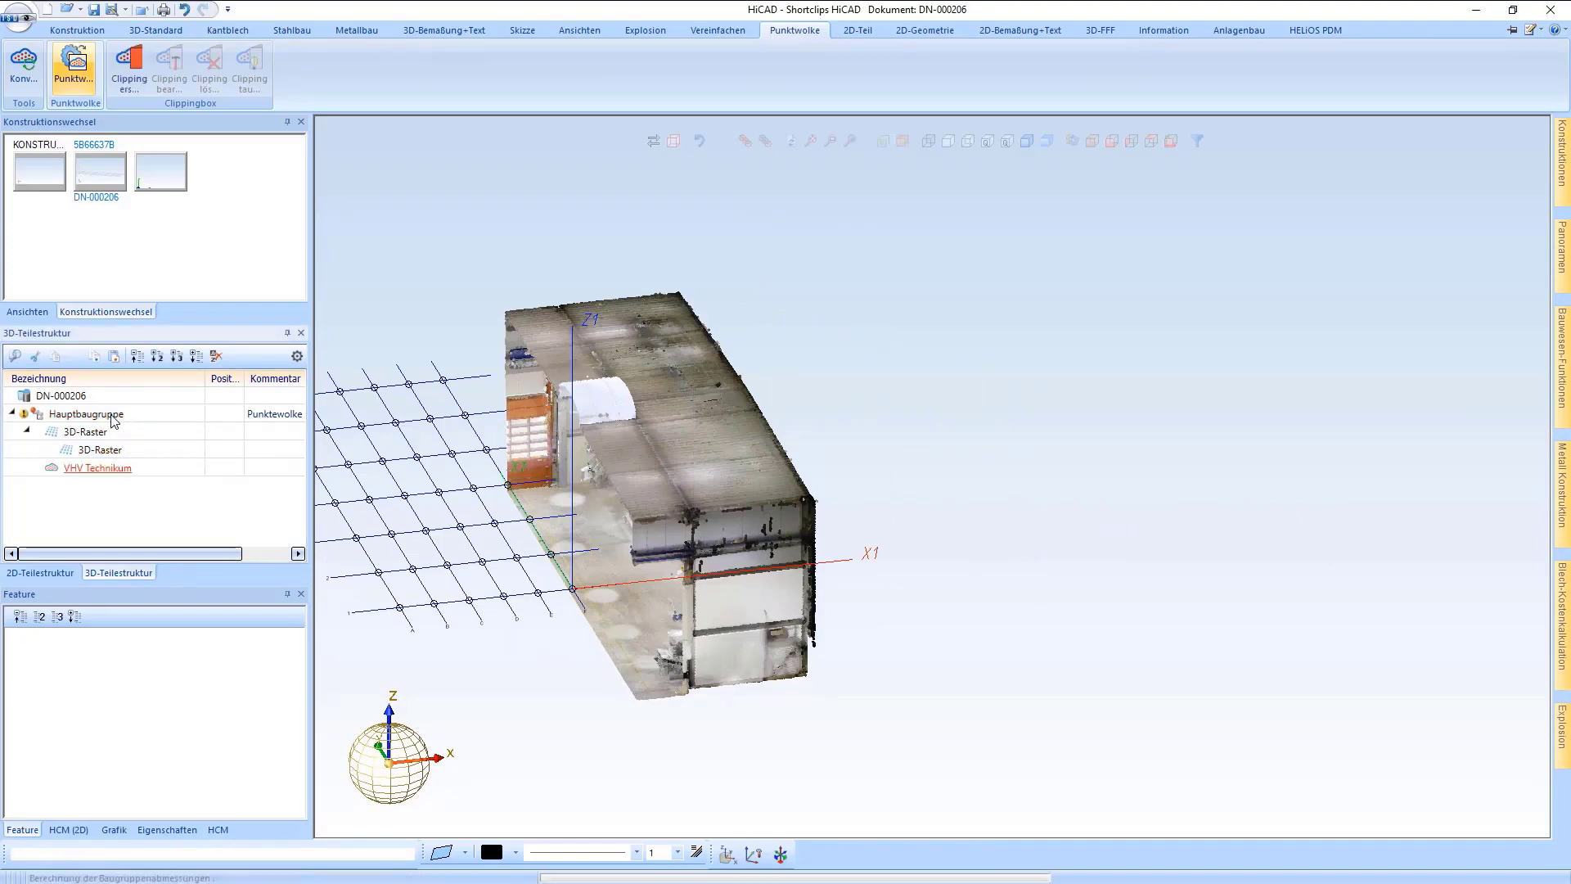
# Rotate the VHV Technikum point cloud 180° about the grid origin in top view, then return to isometric
pyautogui.rightClick(105, 478)
pyautogui.click(269, 571)
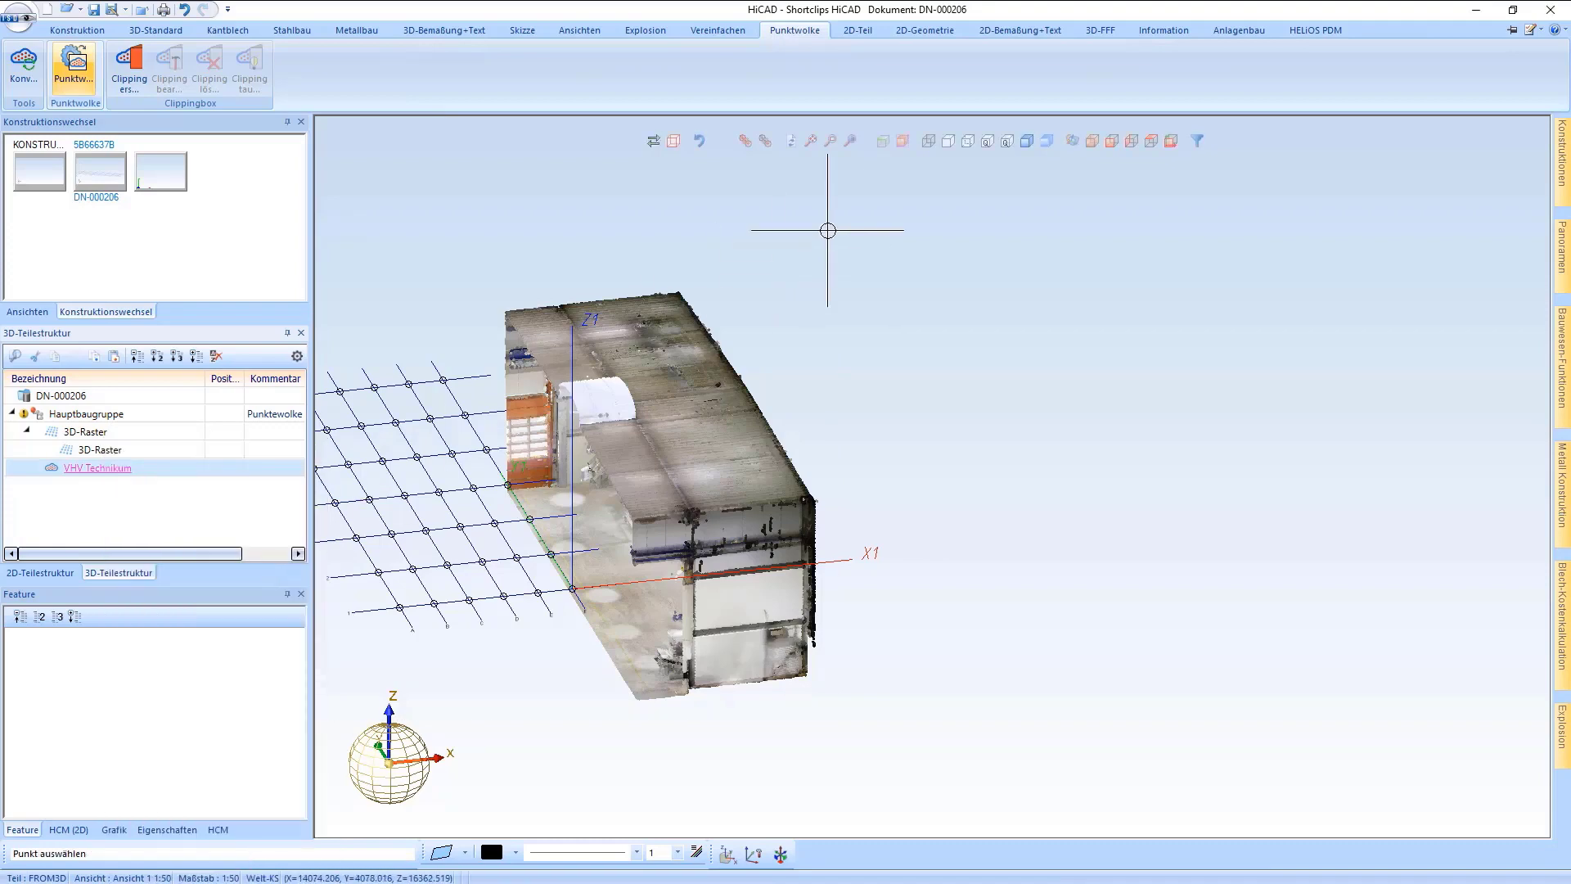
pyautogui.click(1152, 140)
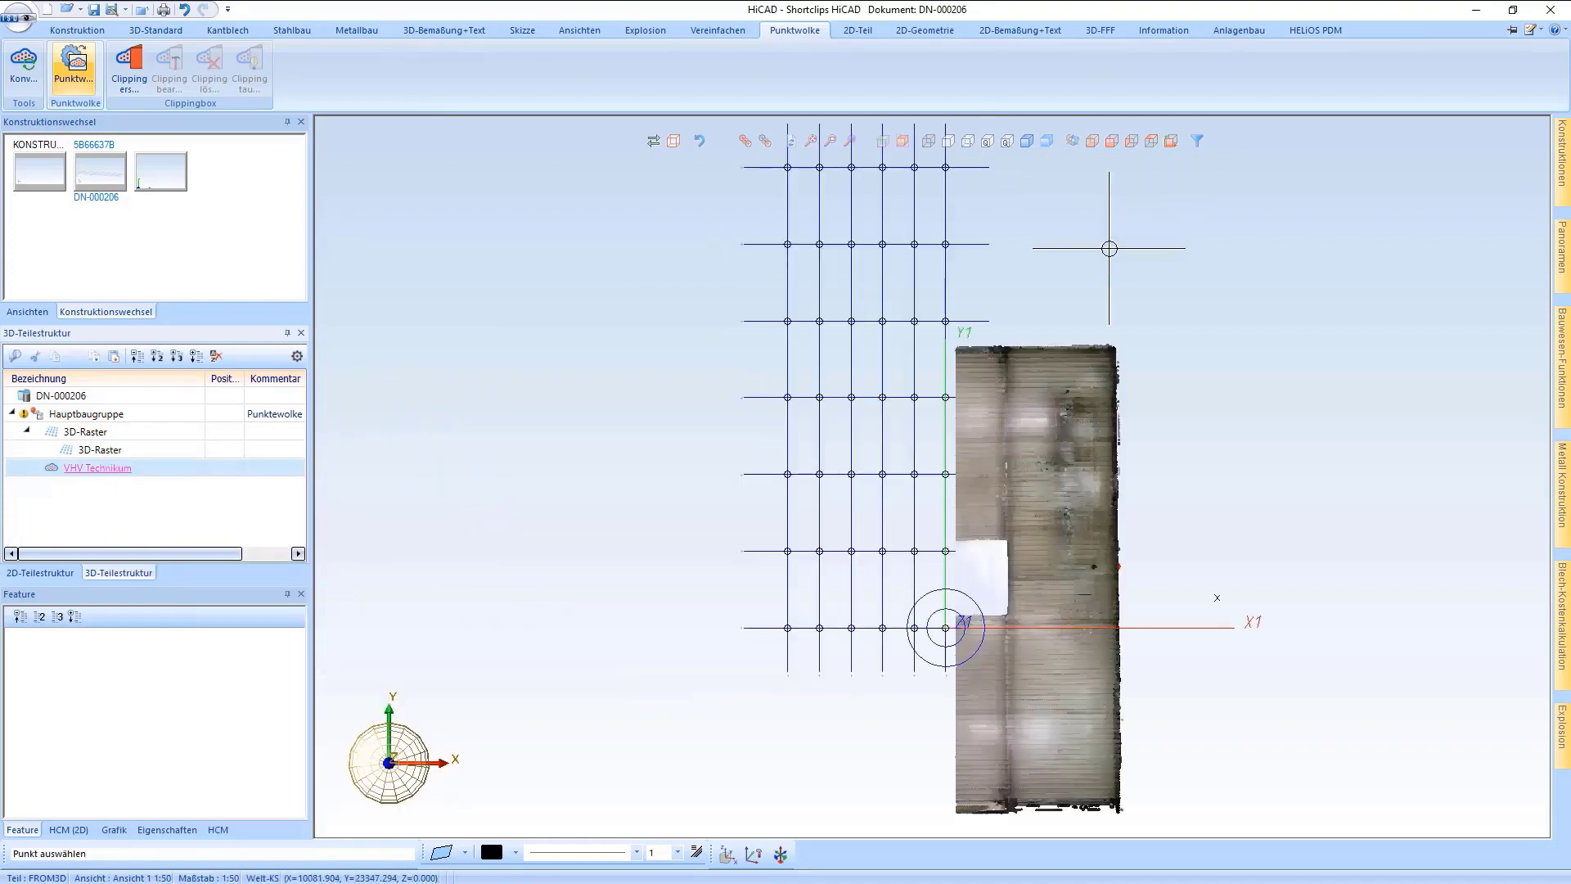
pyautogui.click(946, 550)
pyautogui.write('180')
pyautogui.press('Return')
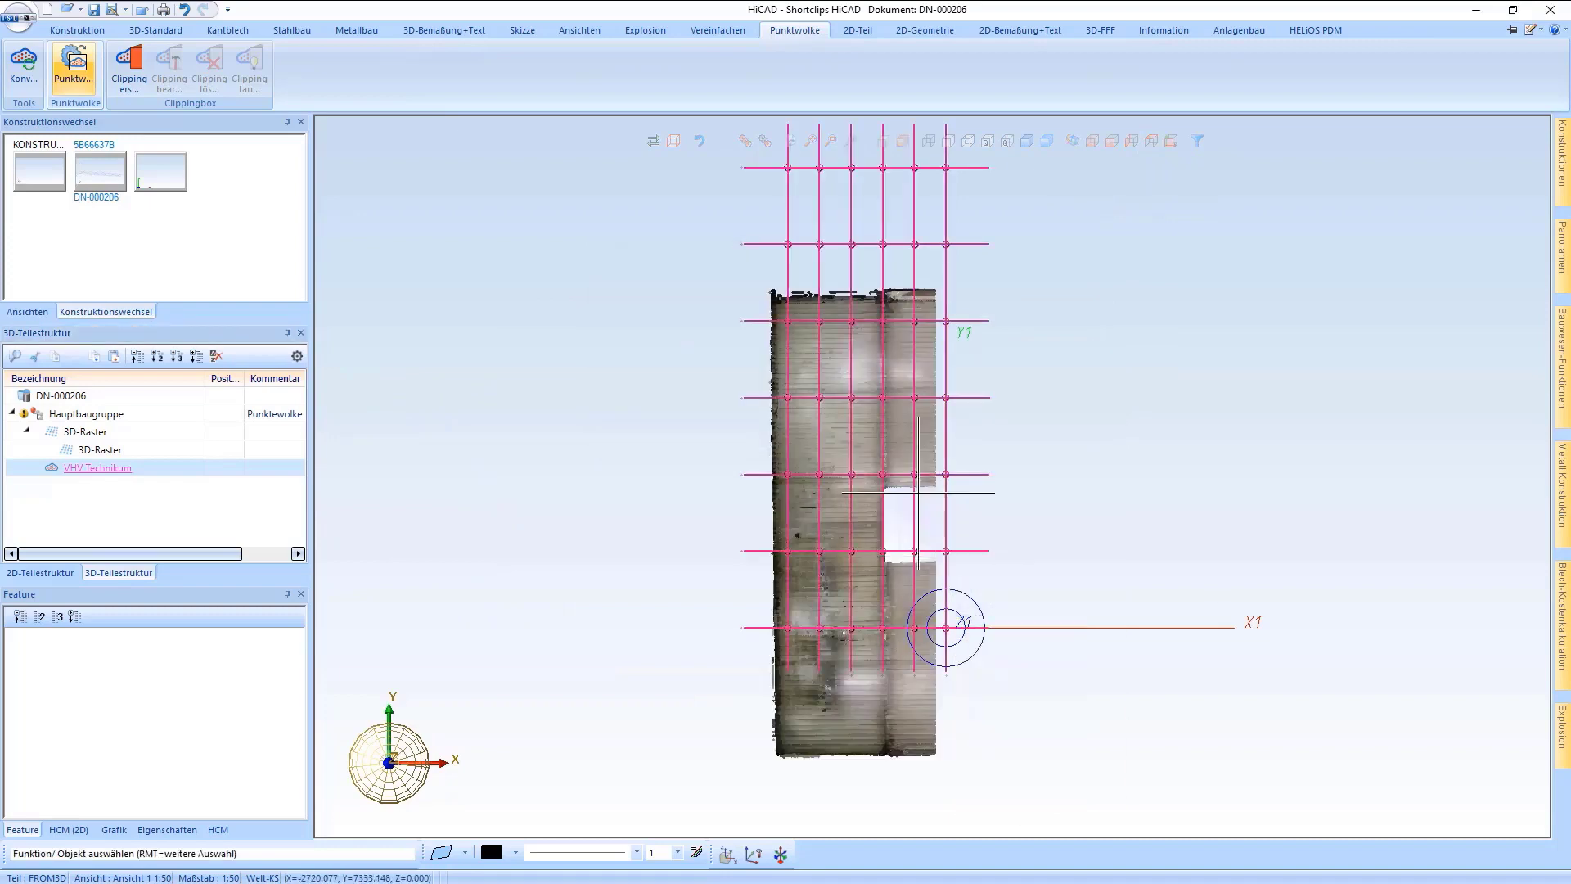
pyautogui.click(1093, 142)
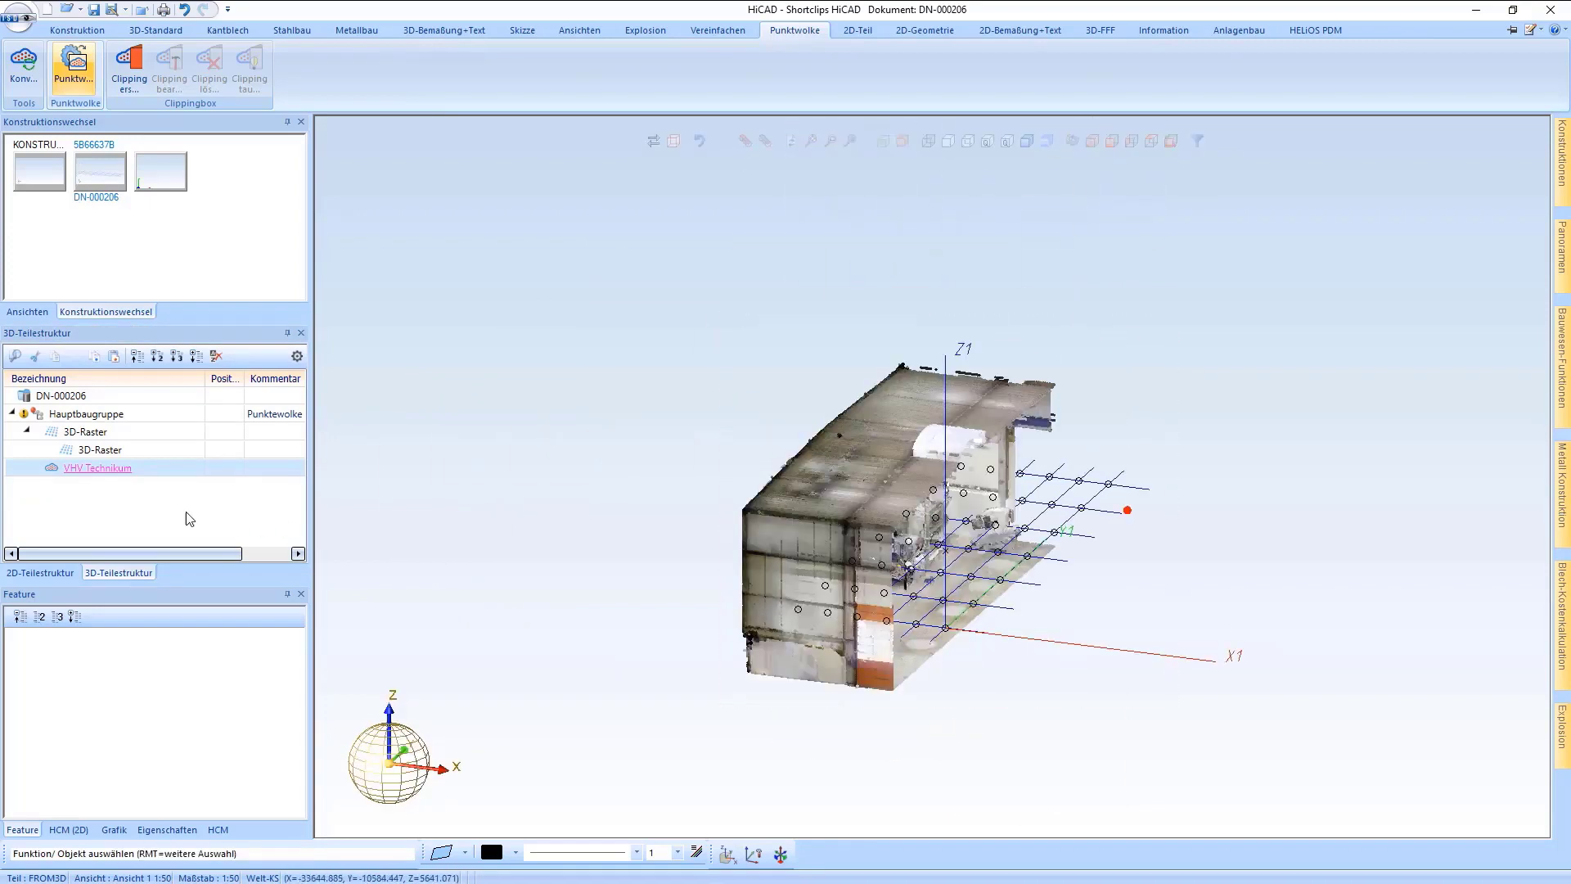
# Transform the point cloud so a bottom hall corner picked on the cloud lands on the grid origin
pyautogui.rightClick(91, 471)
pyautogui.click(149, 570)
pyautogui.scroll(4, 946, 701)
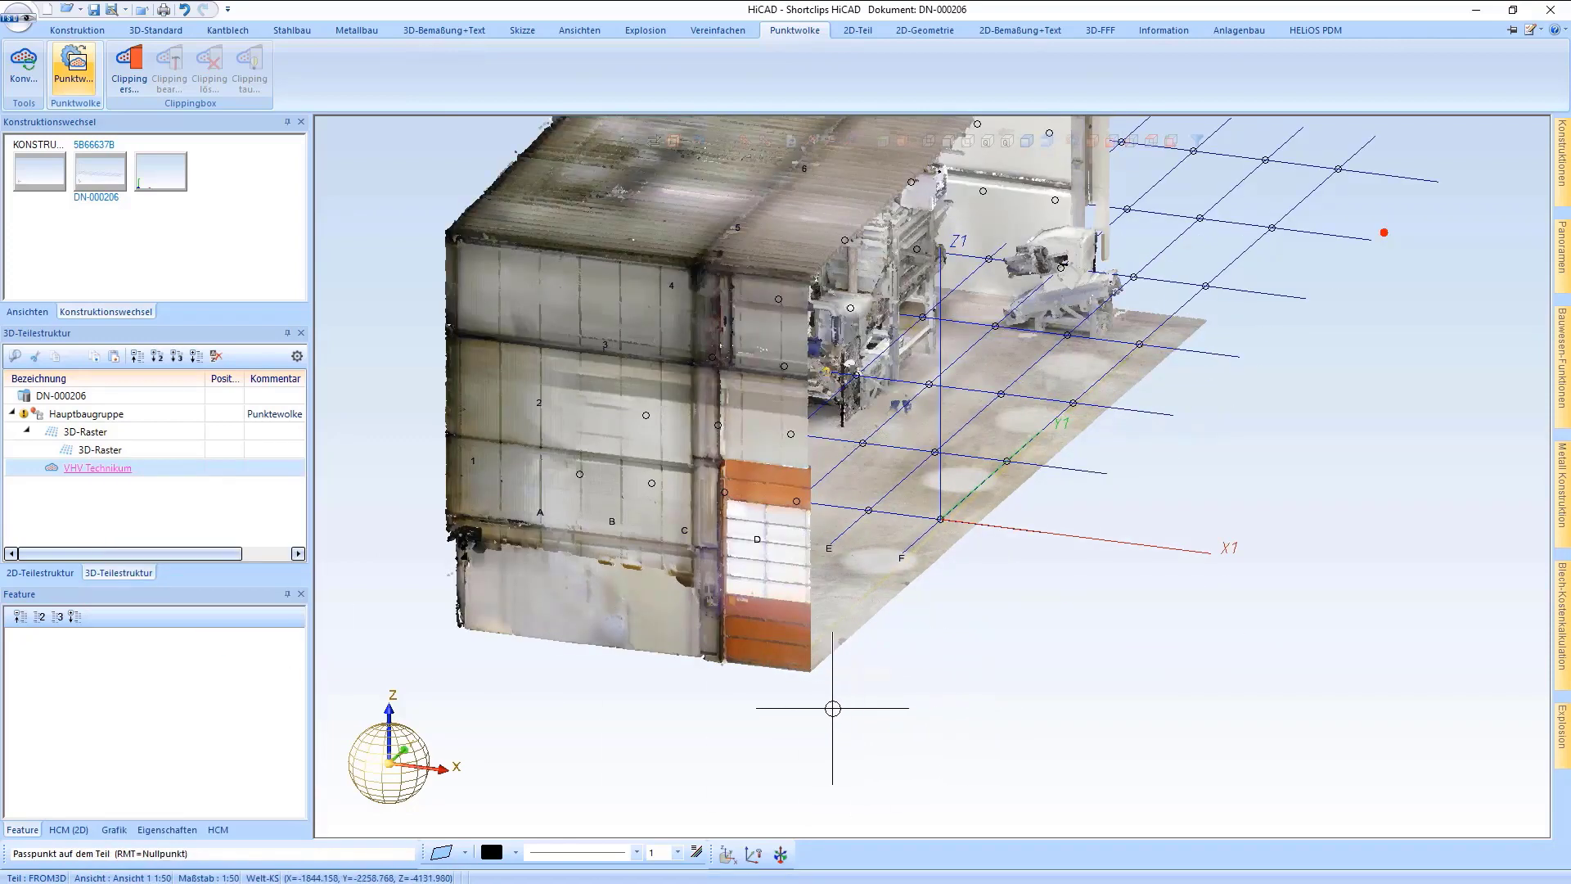
pyautogui.middleClick(842, 739)
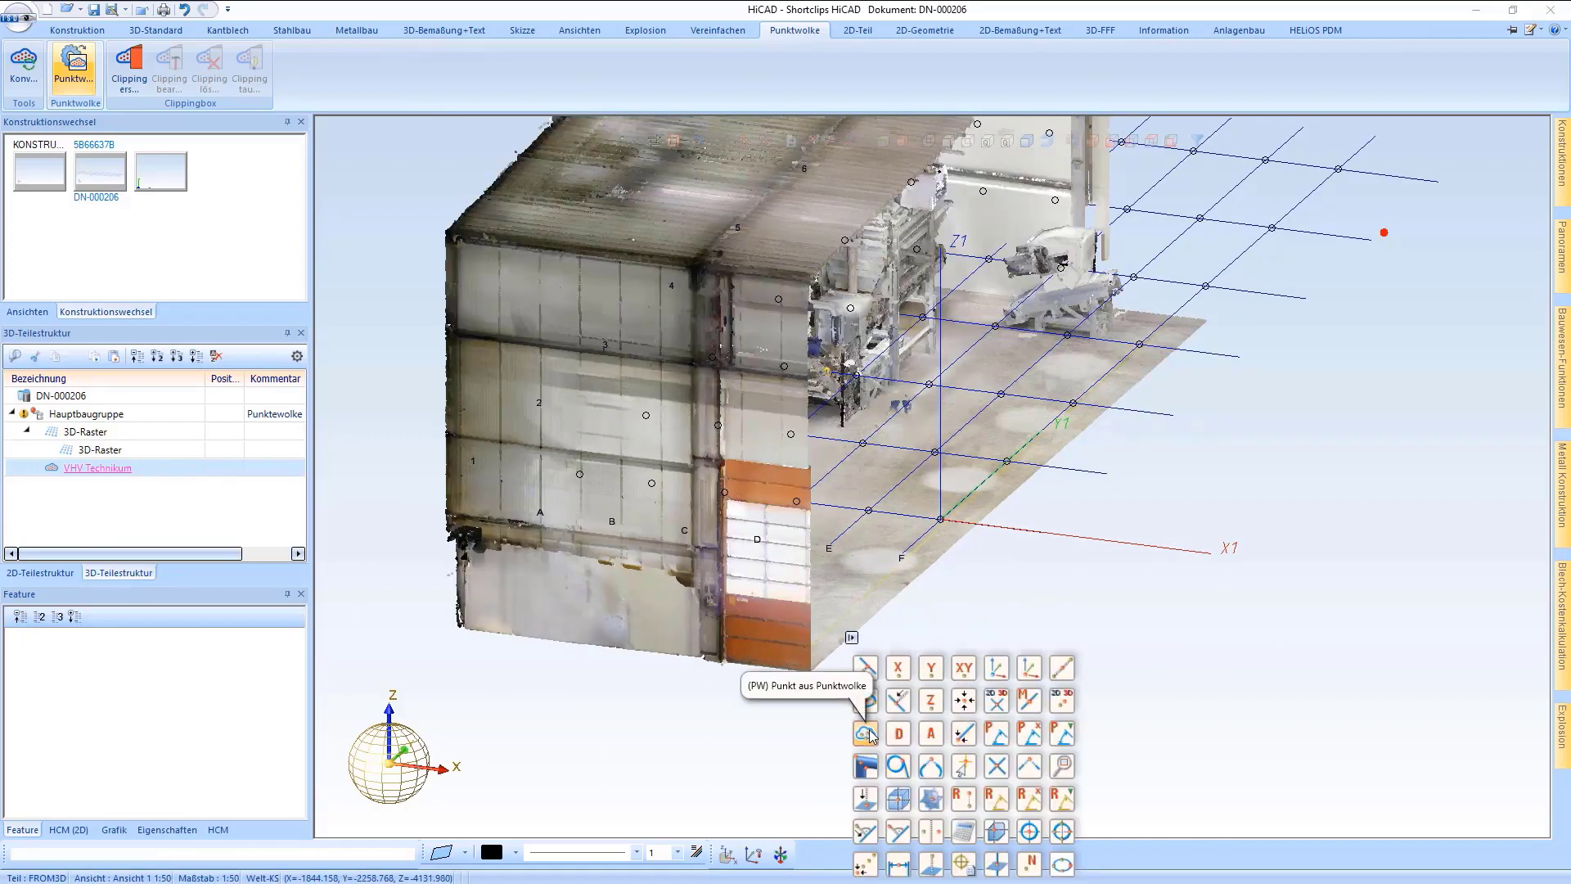
pyautogui.click(869, 734)
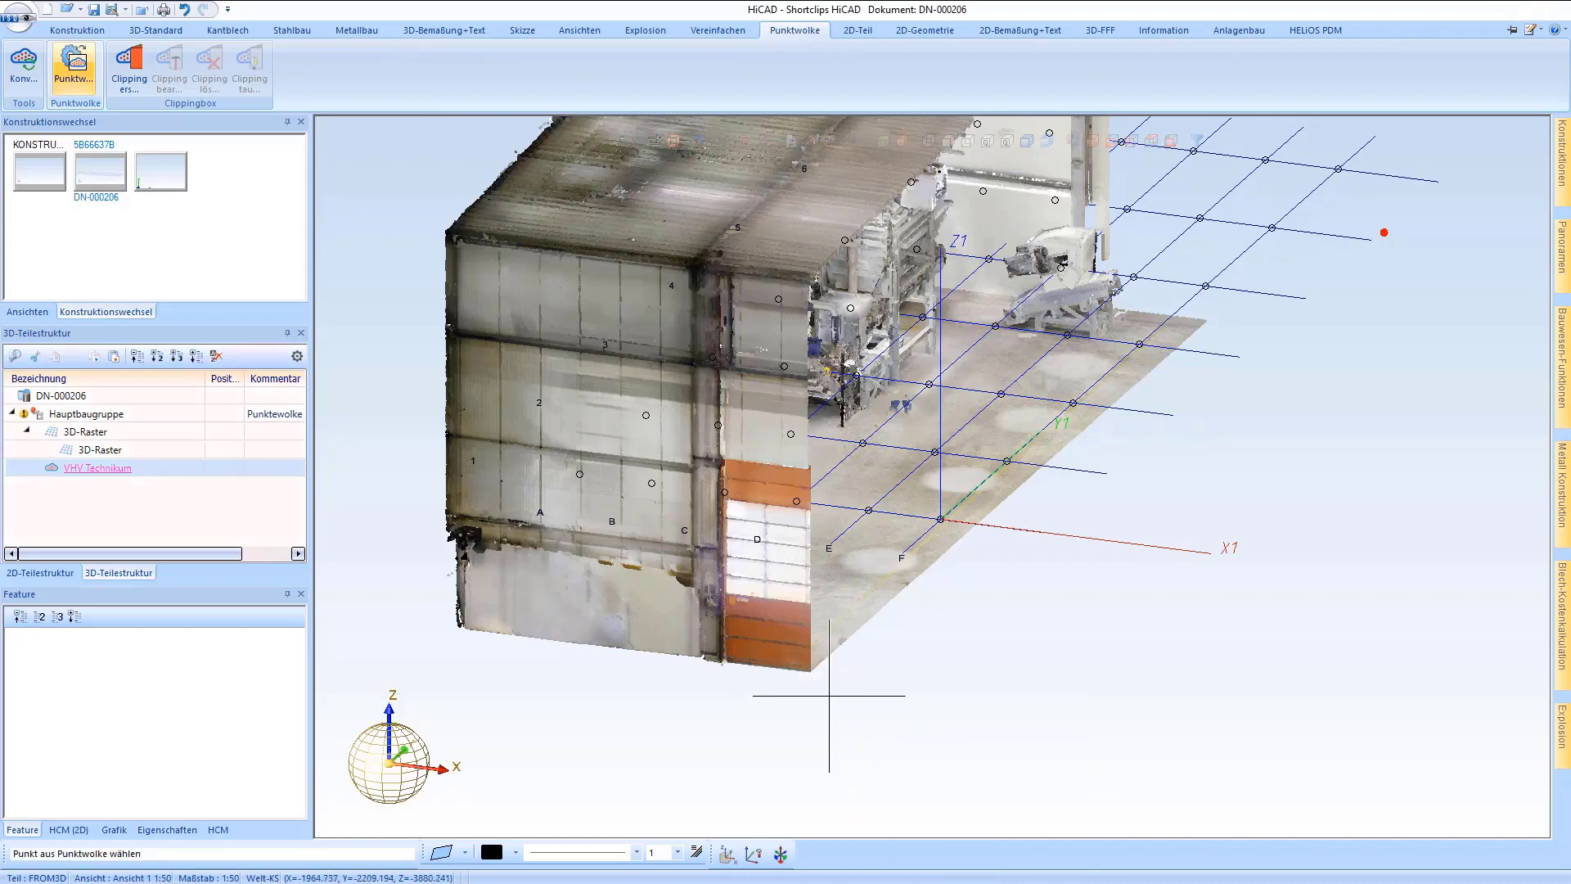
pyautogui.click(839, 678)
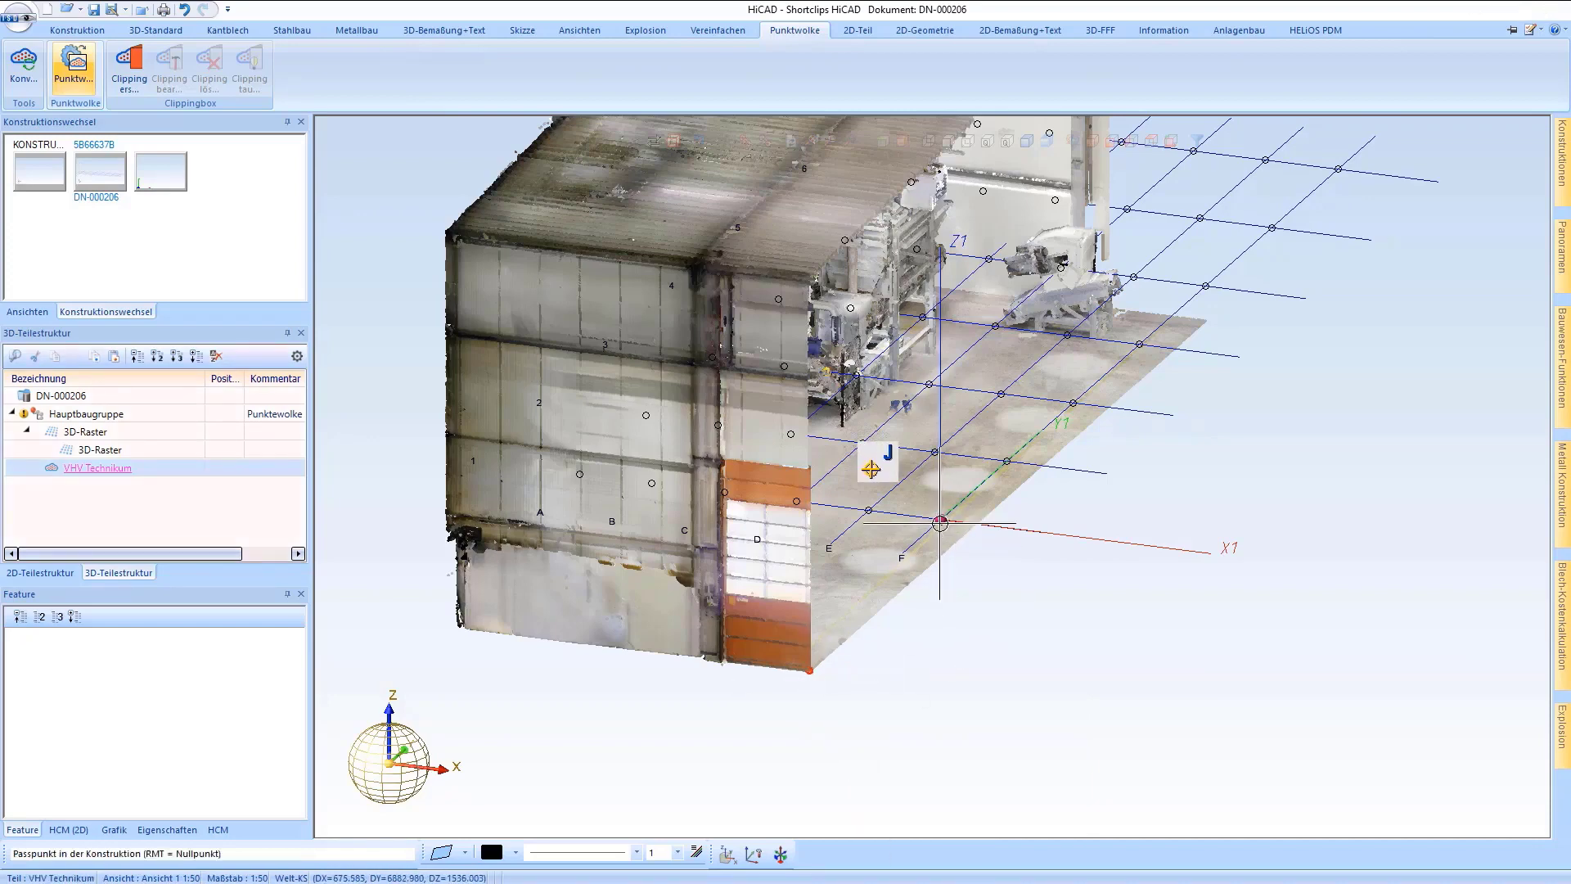
pyautogui.scroll(-3, 882, 645)
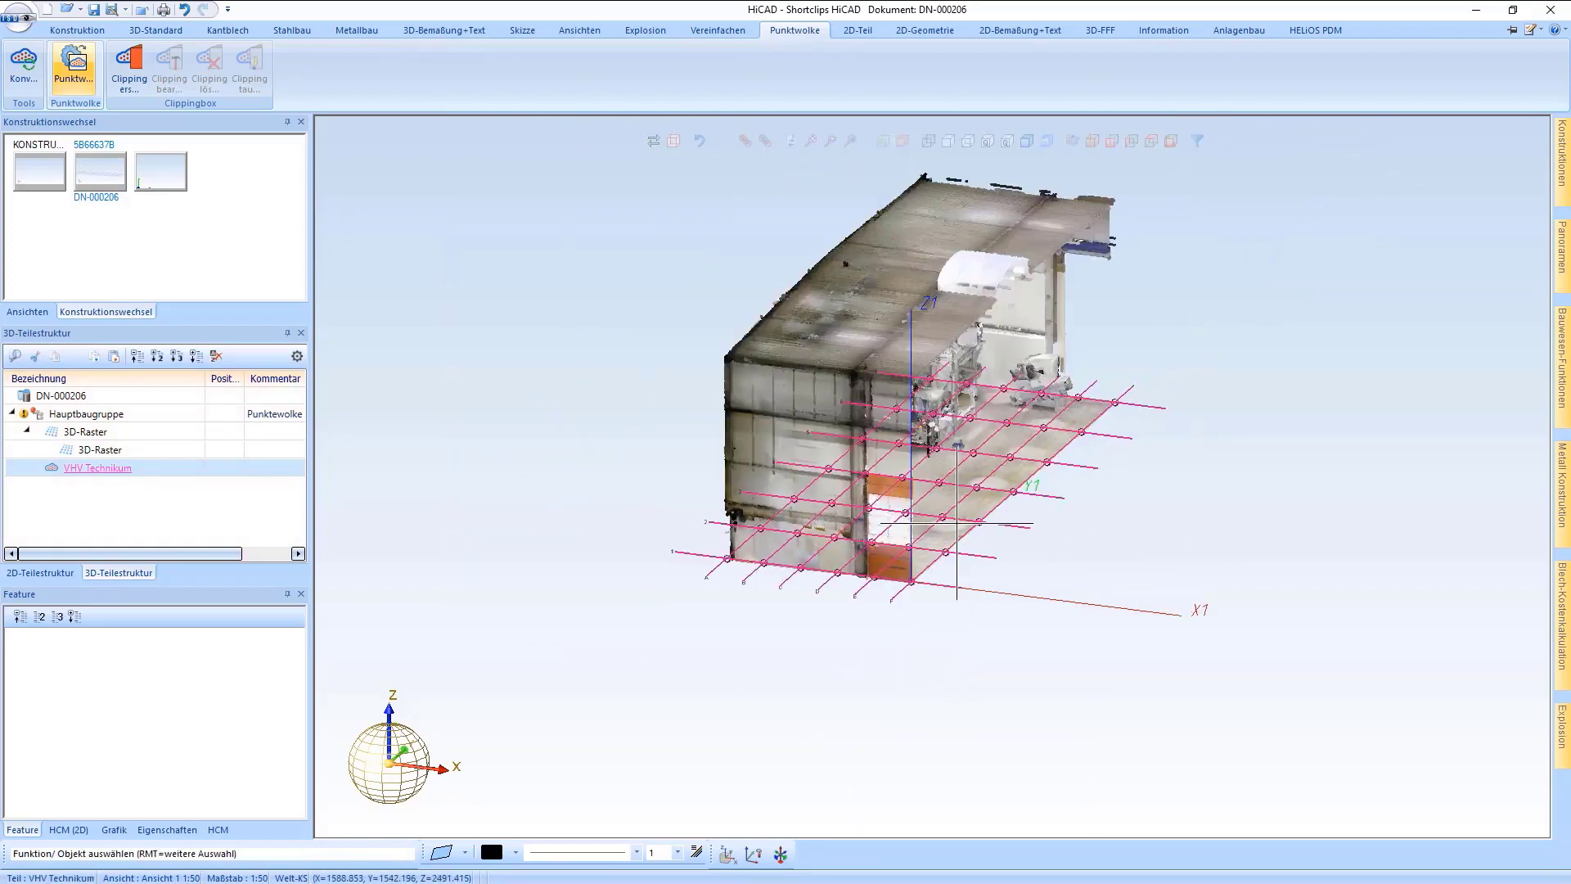
pyautogui.moveTo(957, 522); pyautogui.dragTo(734, 543, button='middle')
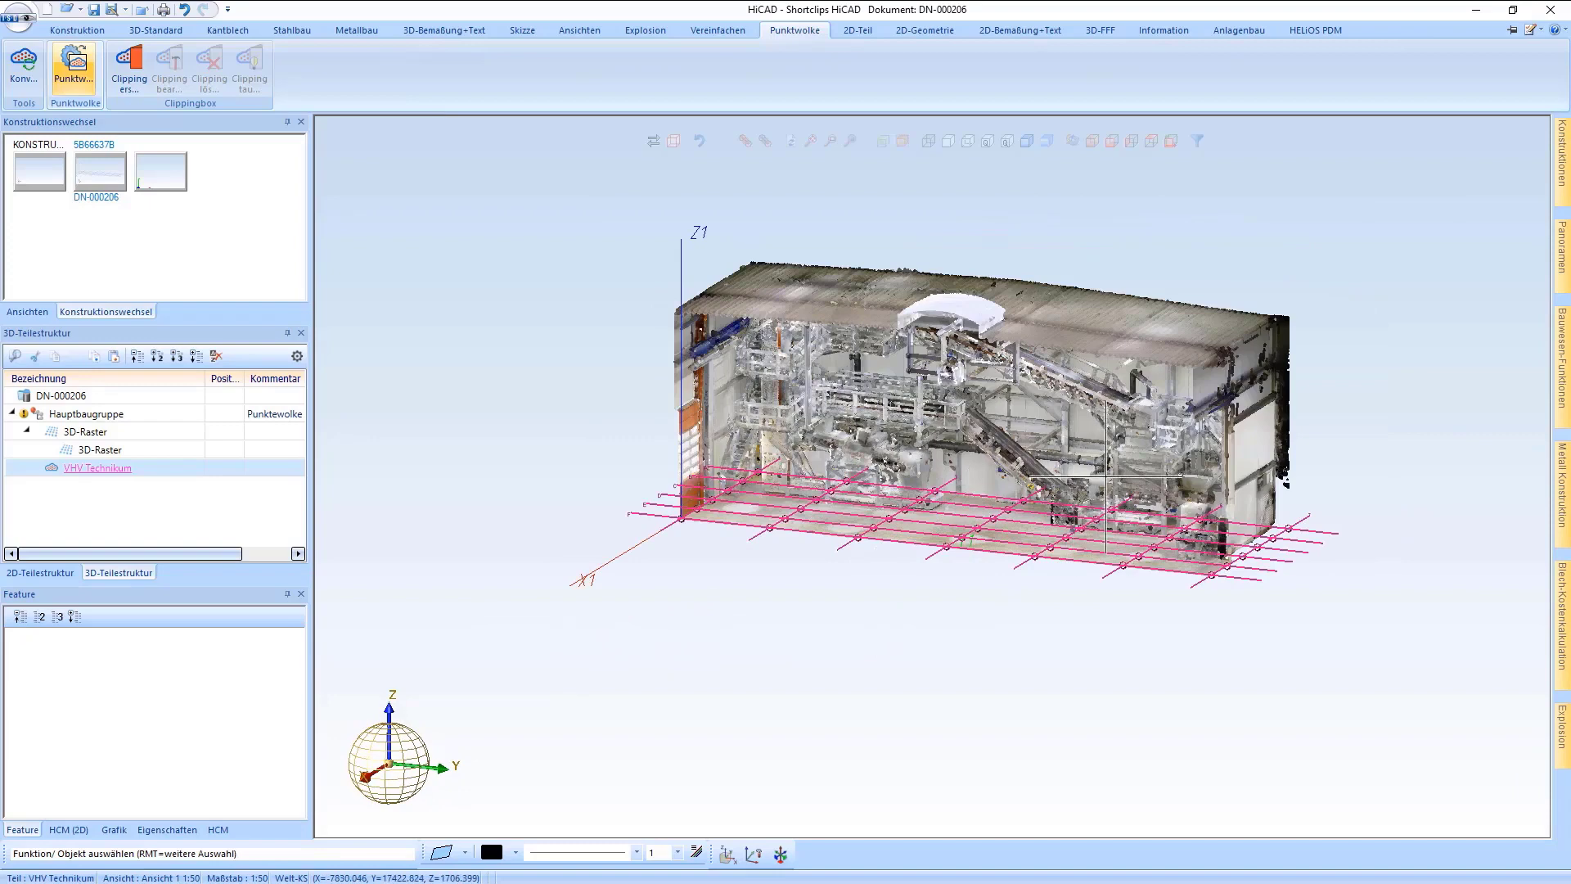
pyautogui.scroll(2, 1023, 523)
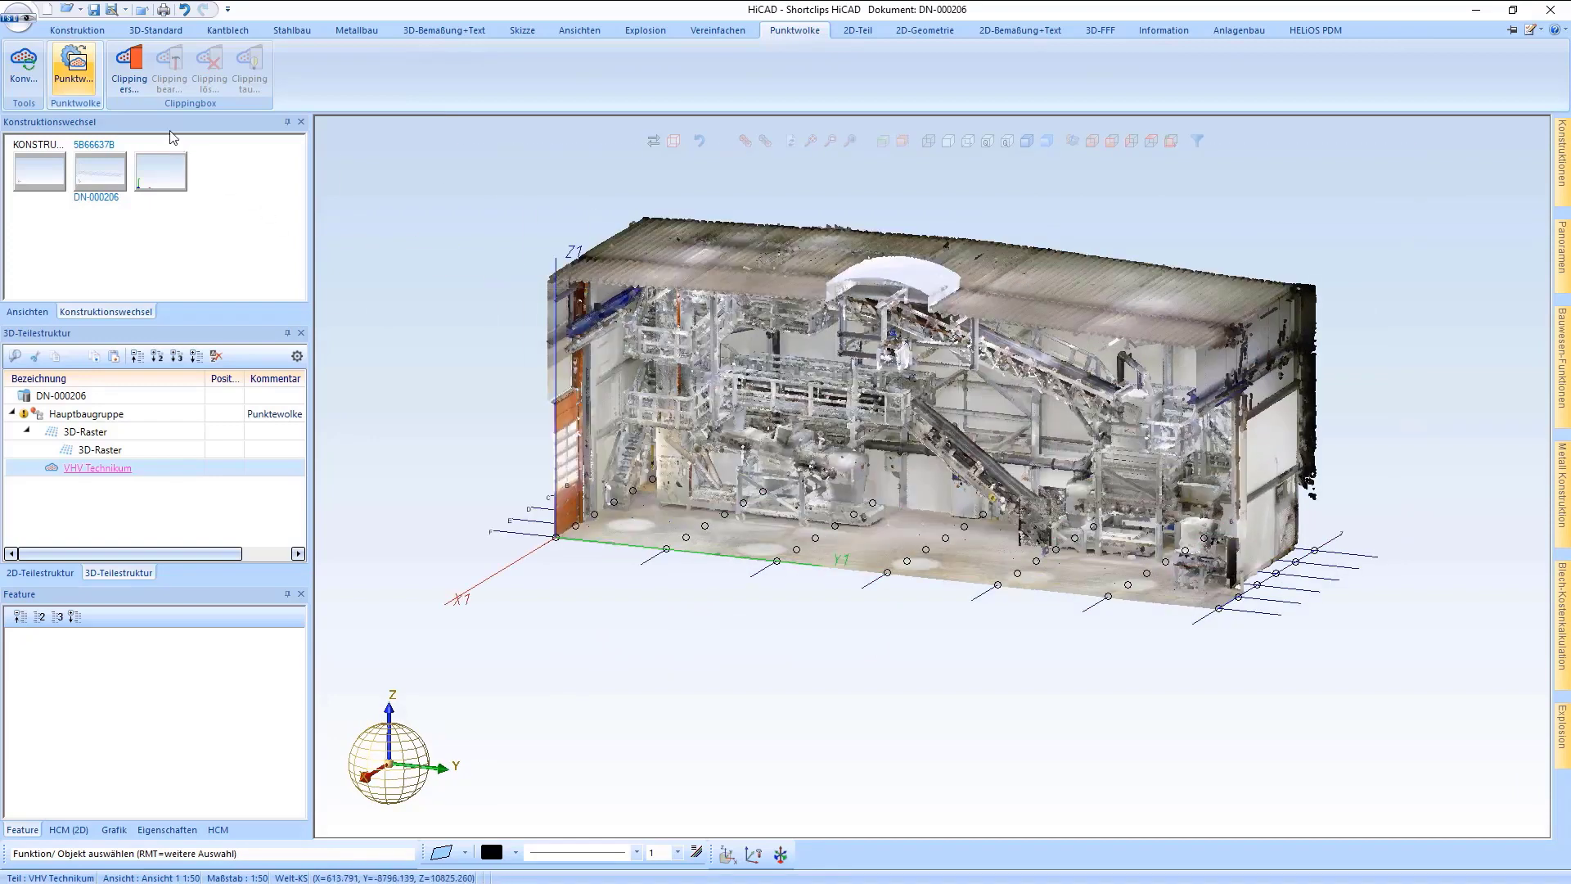
# Add a clipping box and pull its top, left and right faces inward around the conveyor area
pyautogui.click(128, 67)
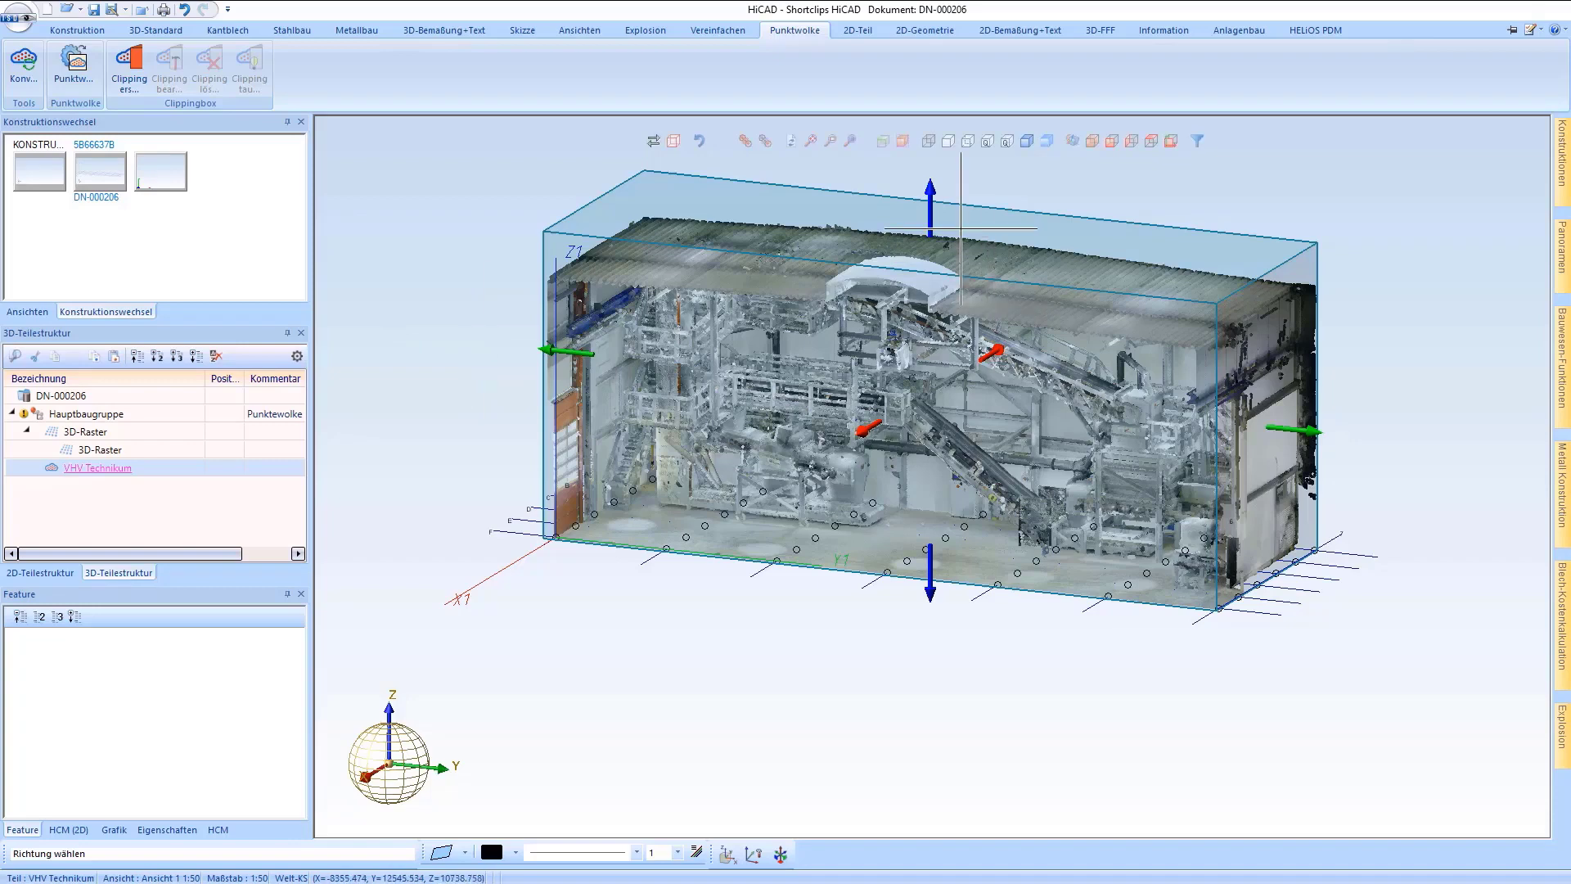
pyautogui.click(933, 192)
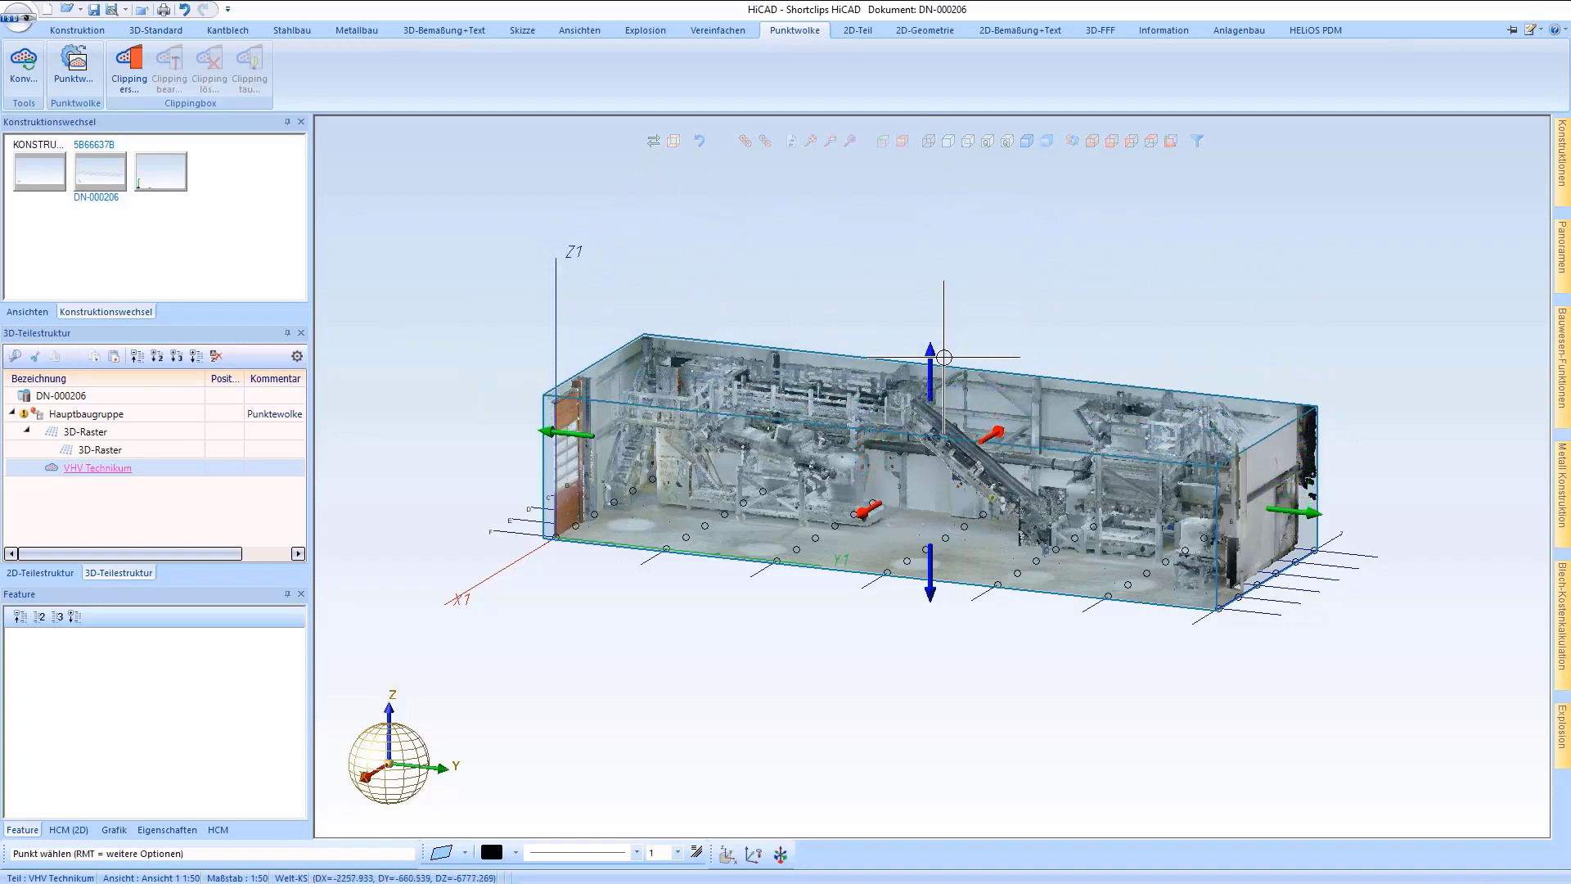
pyautogui.click(953, 391)
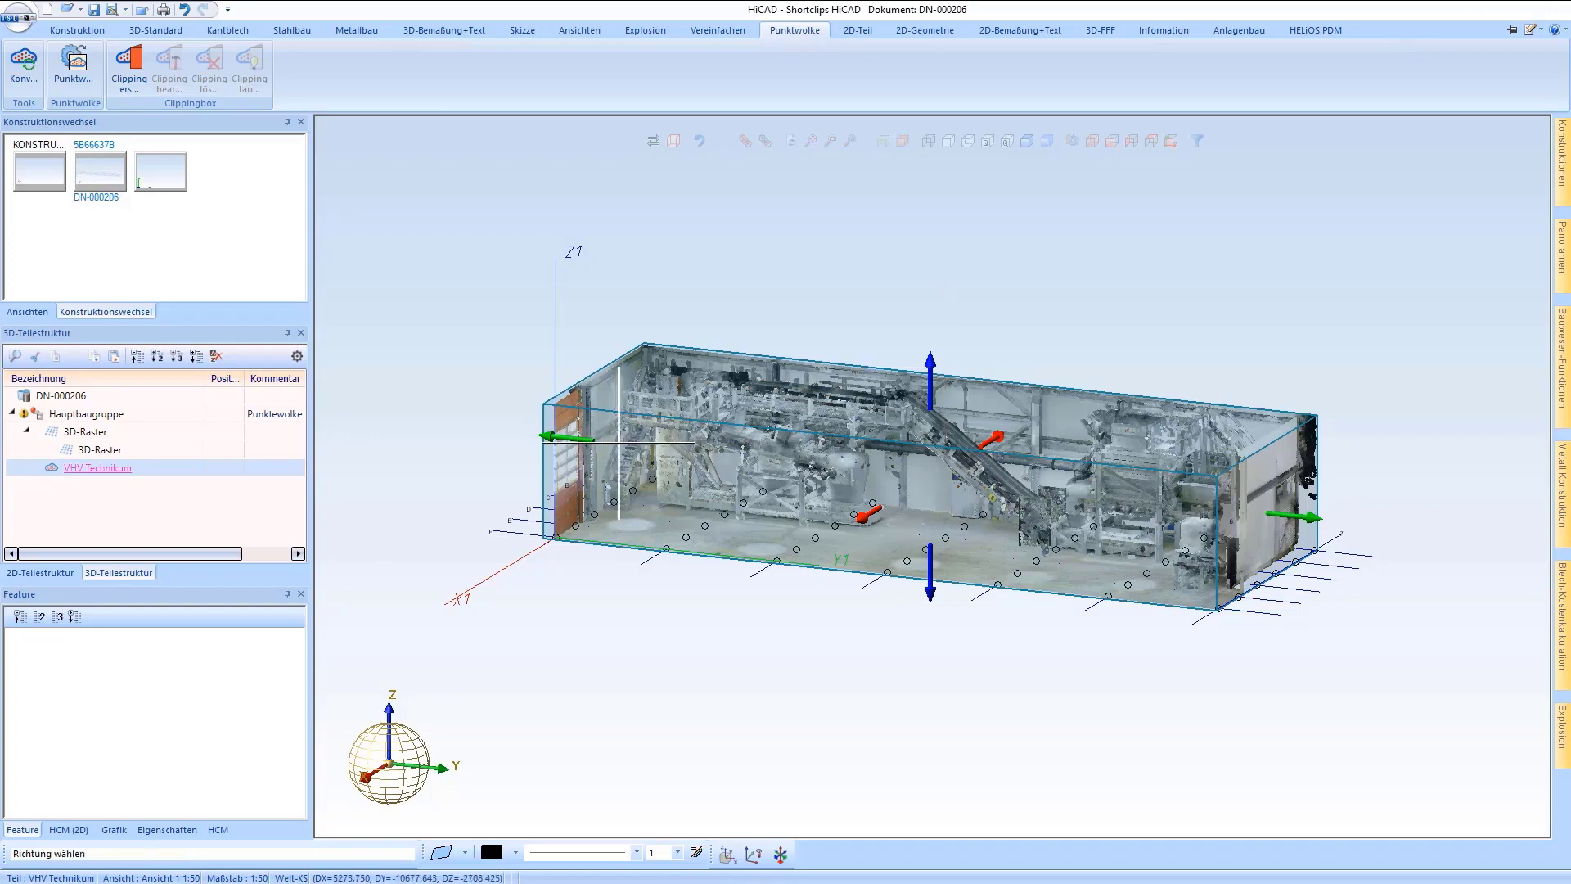
pyautogui.click(550, 438)
pyautogui.click(955, 522)
pyautogui.click(1297, 517)
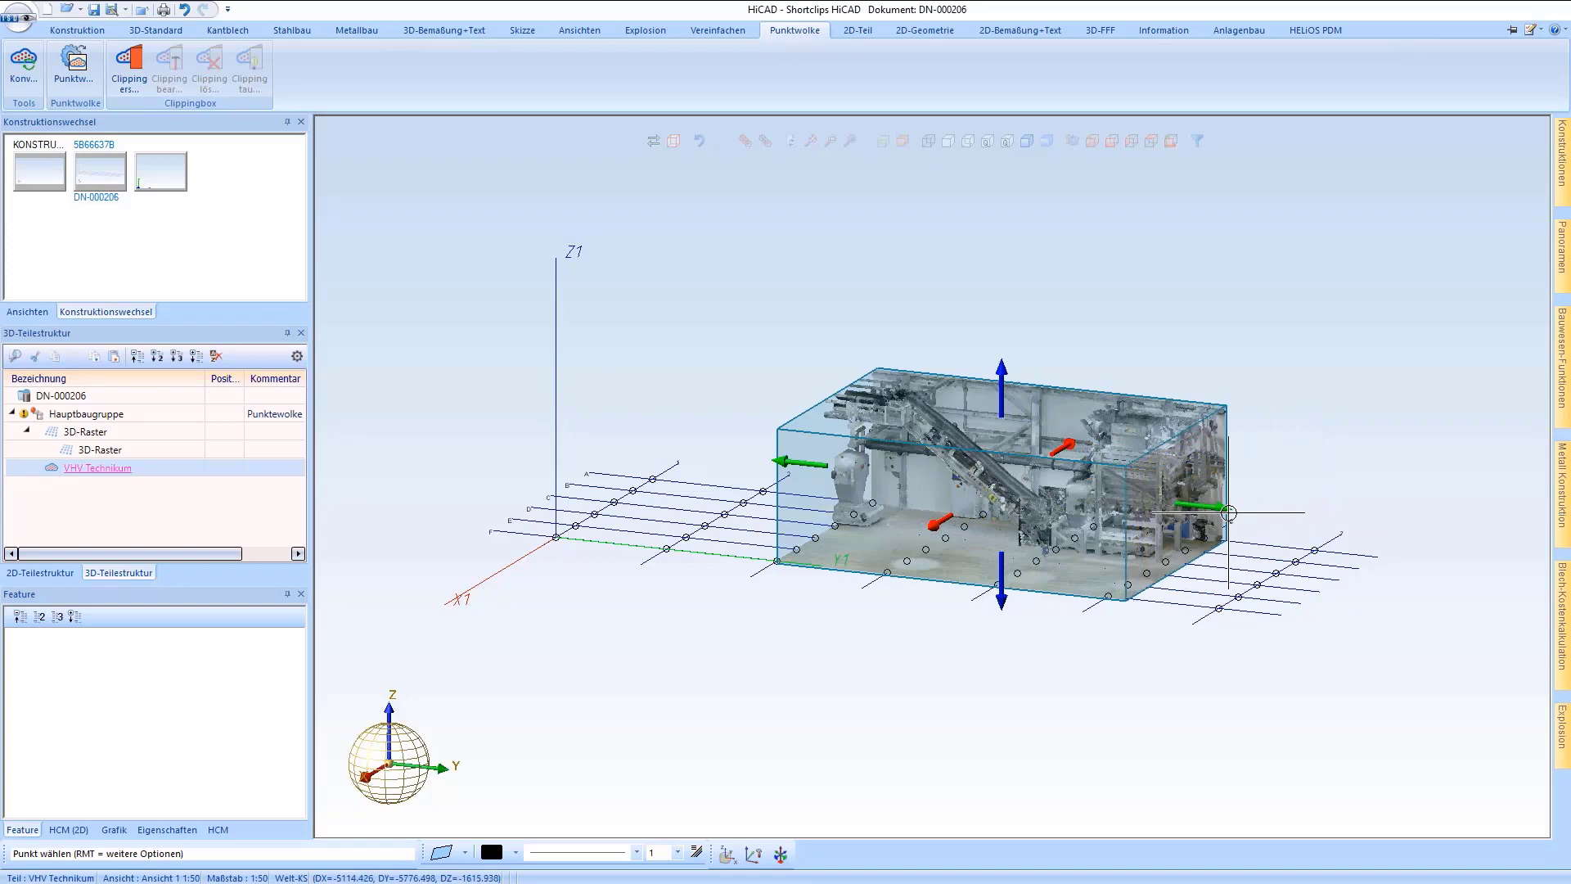
pyautogui.click(1123, 499)
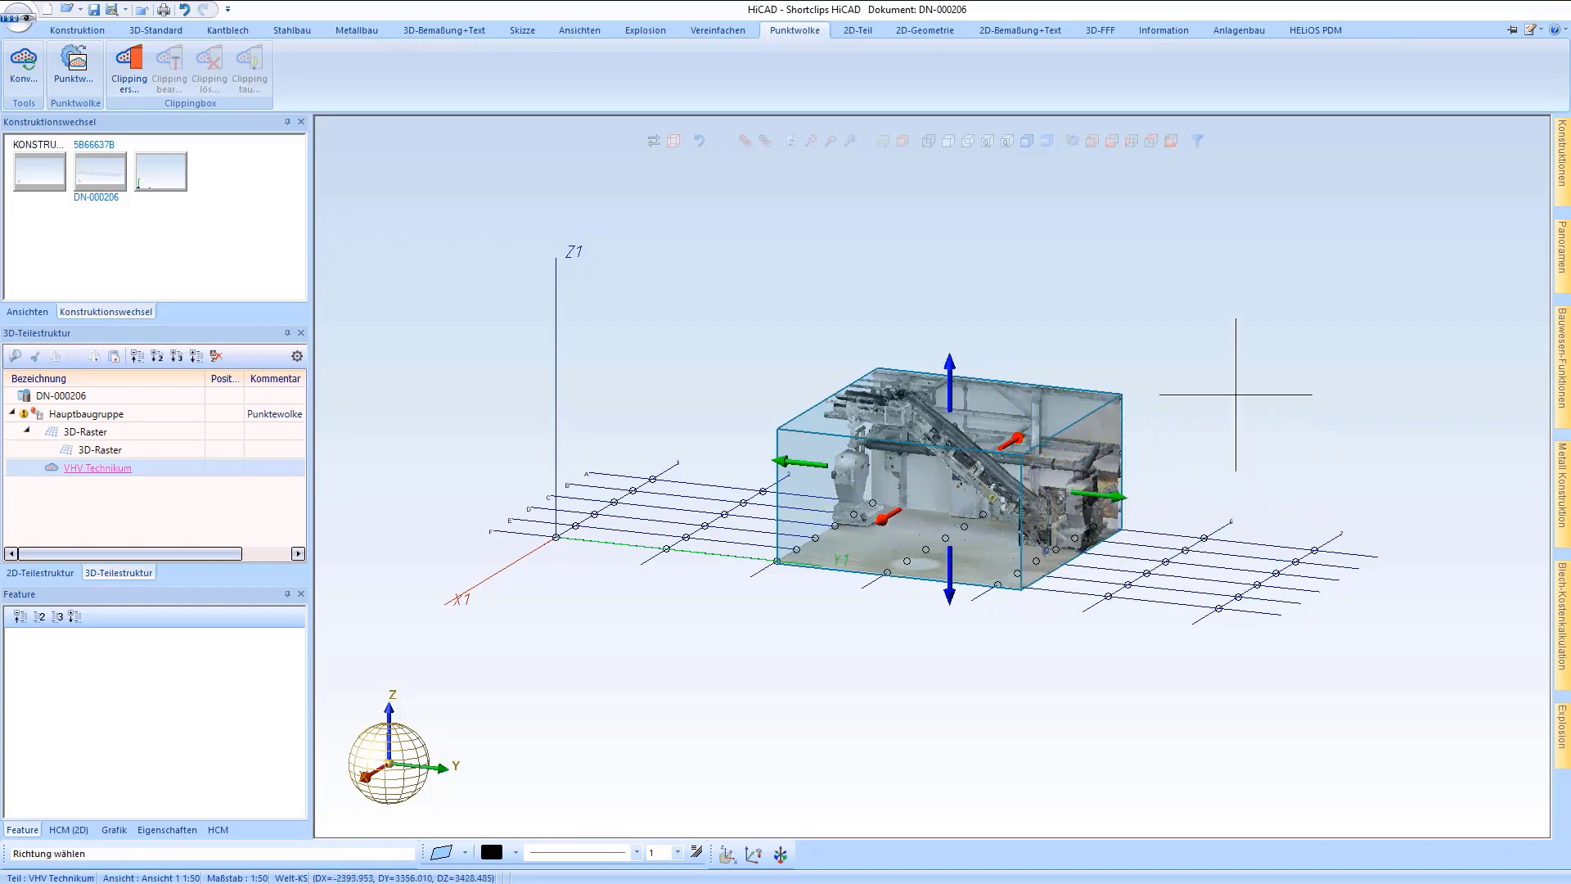
pyautogui.middleClick(1250, 391)
pyautogui.scroll(2, 1194, 442)
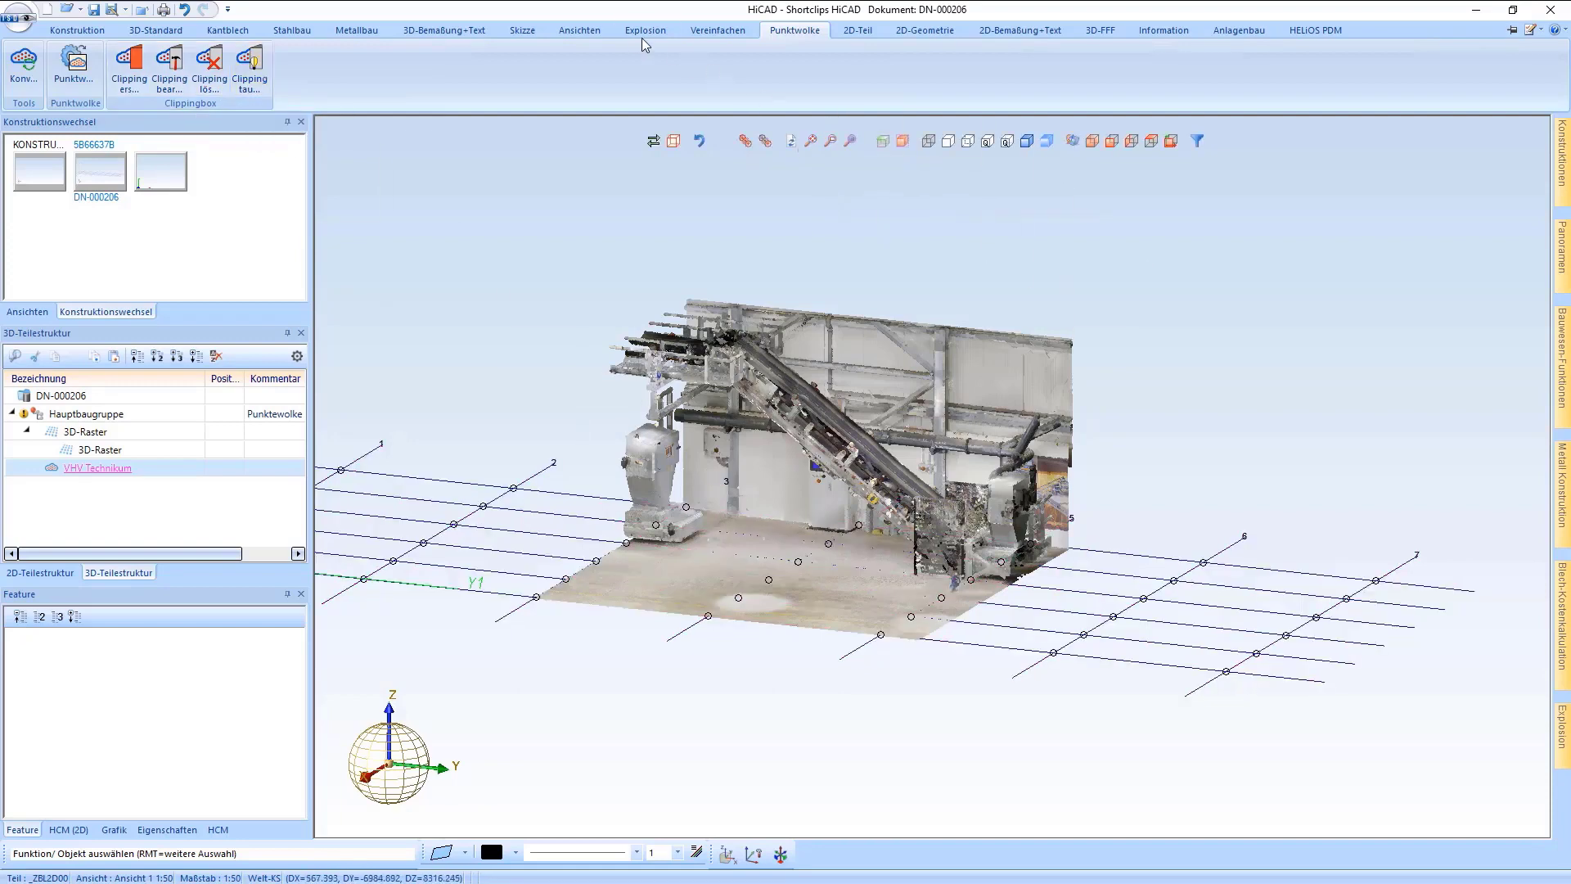
# Switch the view to the front projection from Ansichten > Projektionen
pyautogui.click(602, 32)
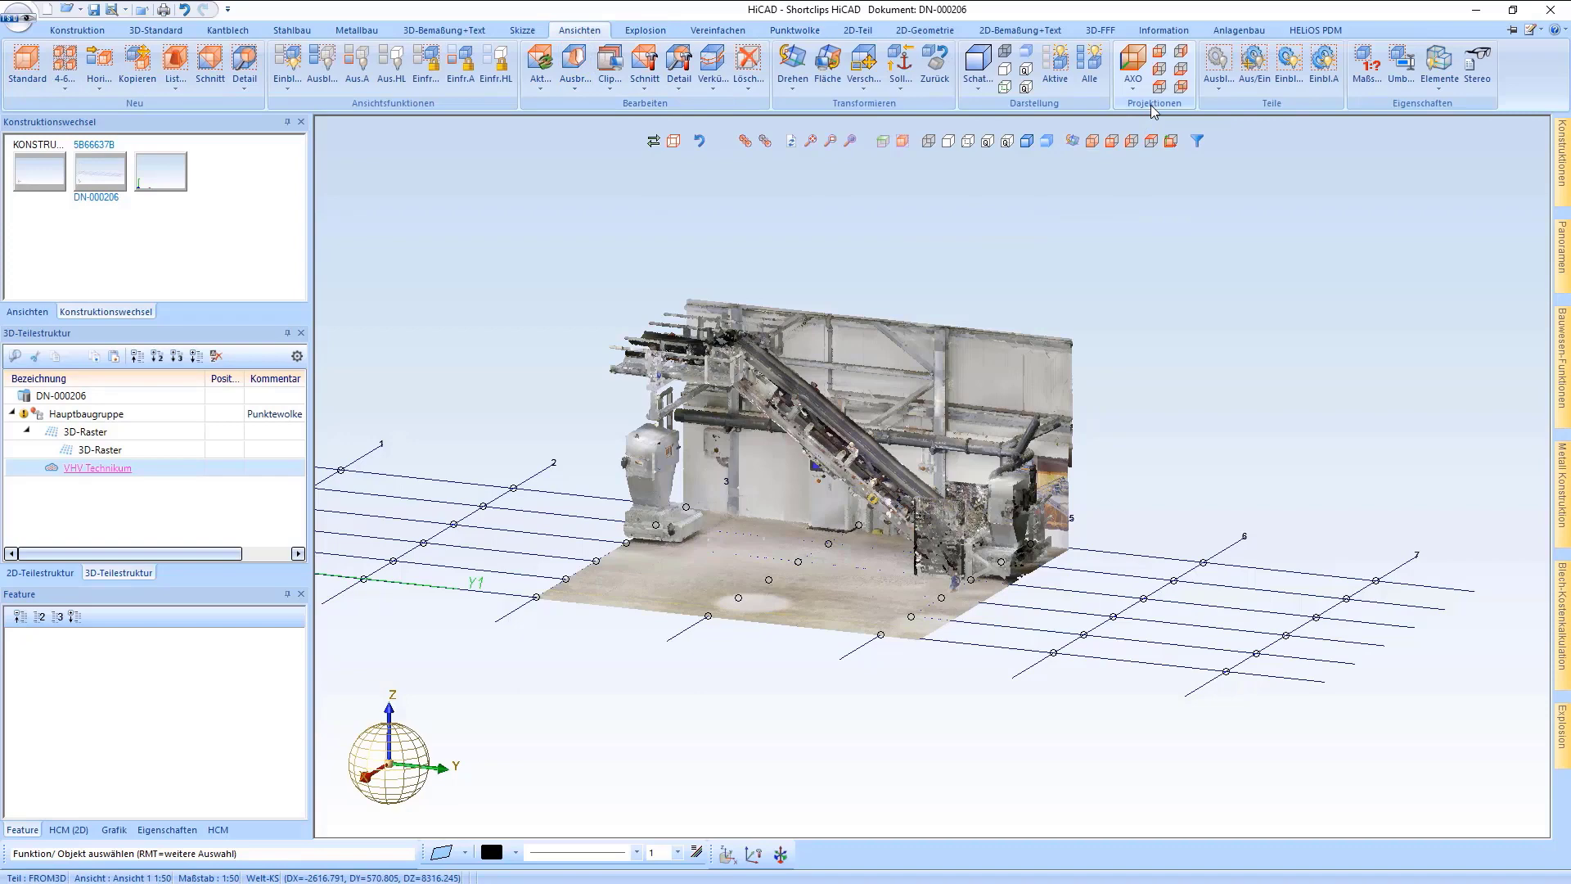
pyautogui.click(1181, 53)
pyautogui.scroll(2, 1221, 587)
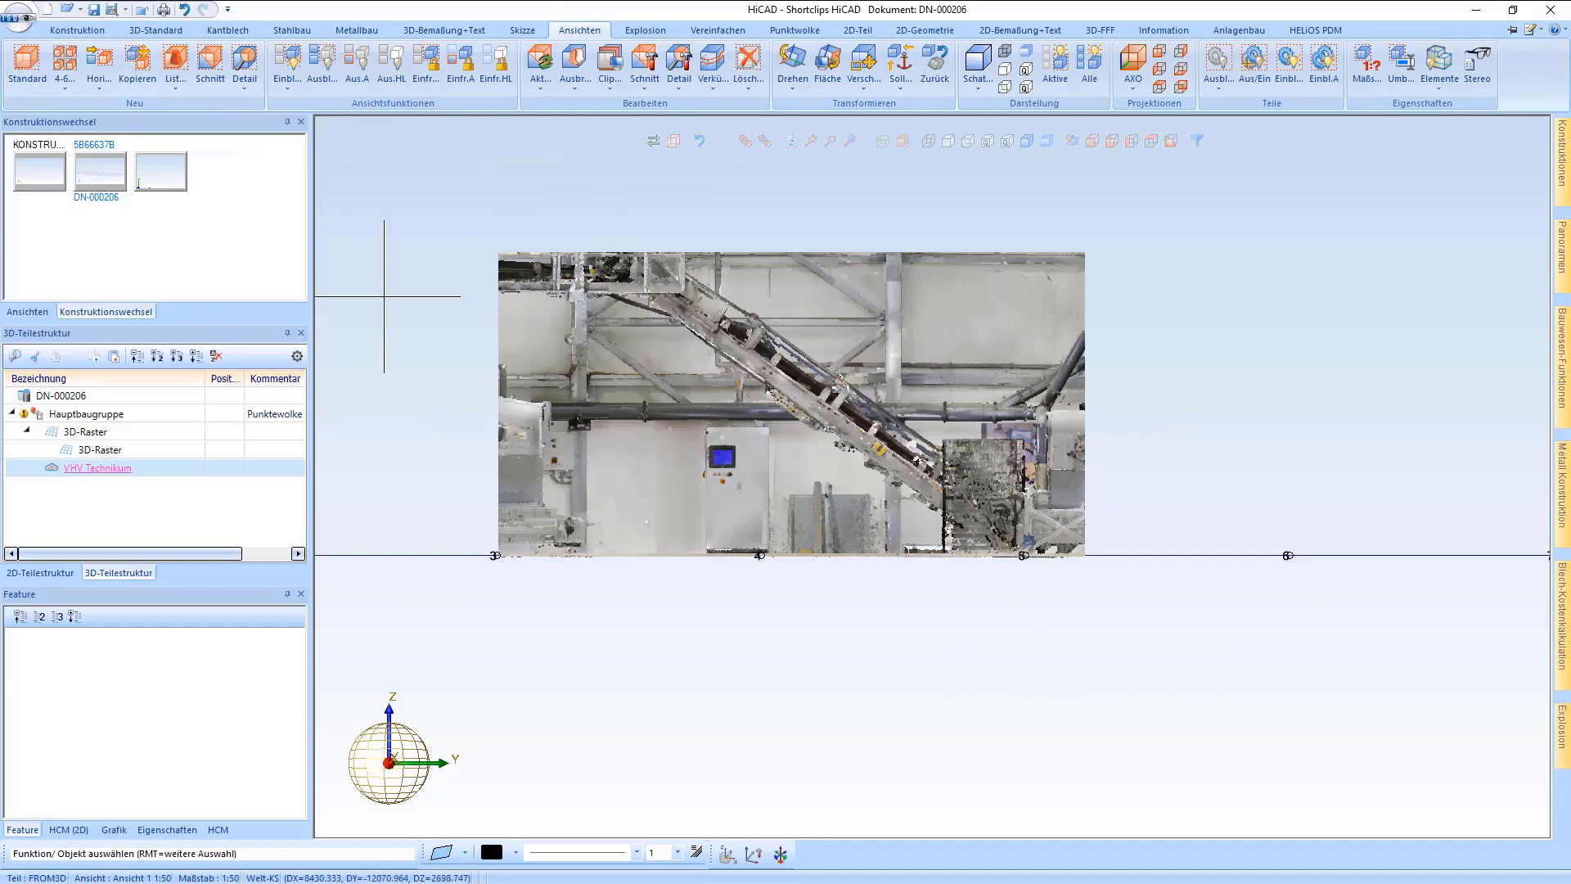
# Start a new sketch from the viewport's context menu
pyautogui.rightClick(445, 293)
pyautogui.click(442, 356)
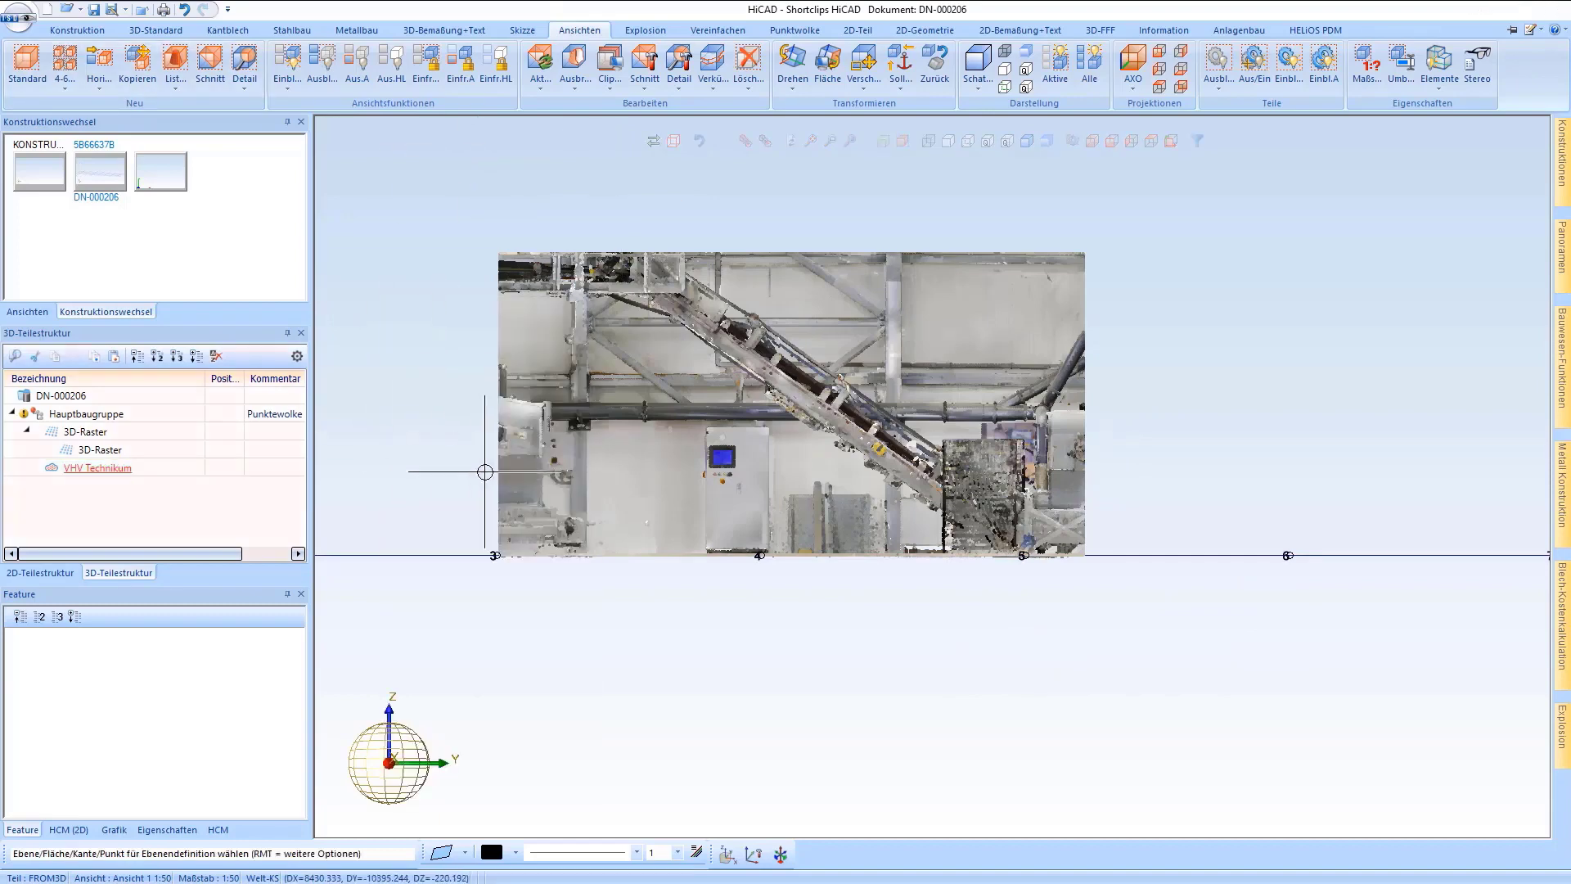
pyautogui.scroll(-2, 466, 467)
# Pick the sketch plane and draw a thin rectangle, about 9660 by 50, along the hall floor edge
pyautogui.click(403, 481)
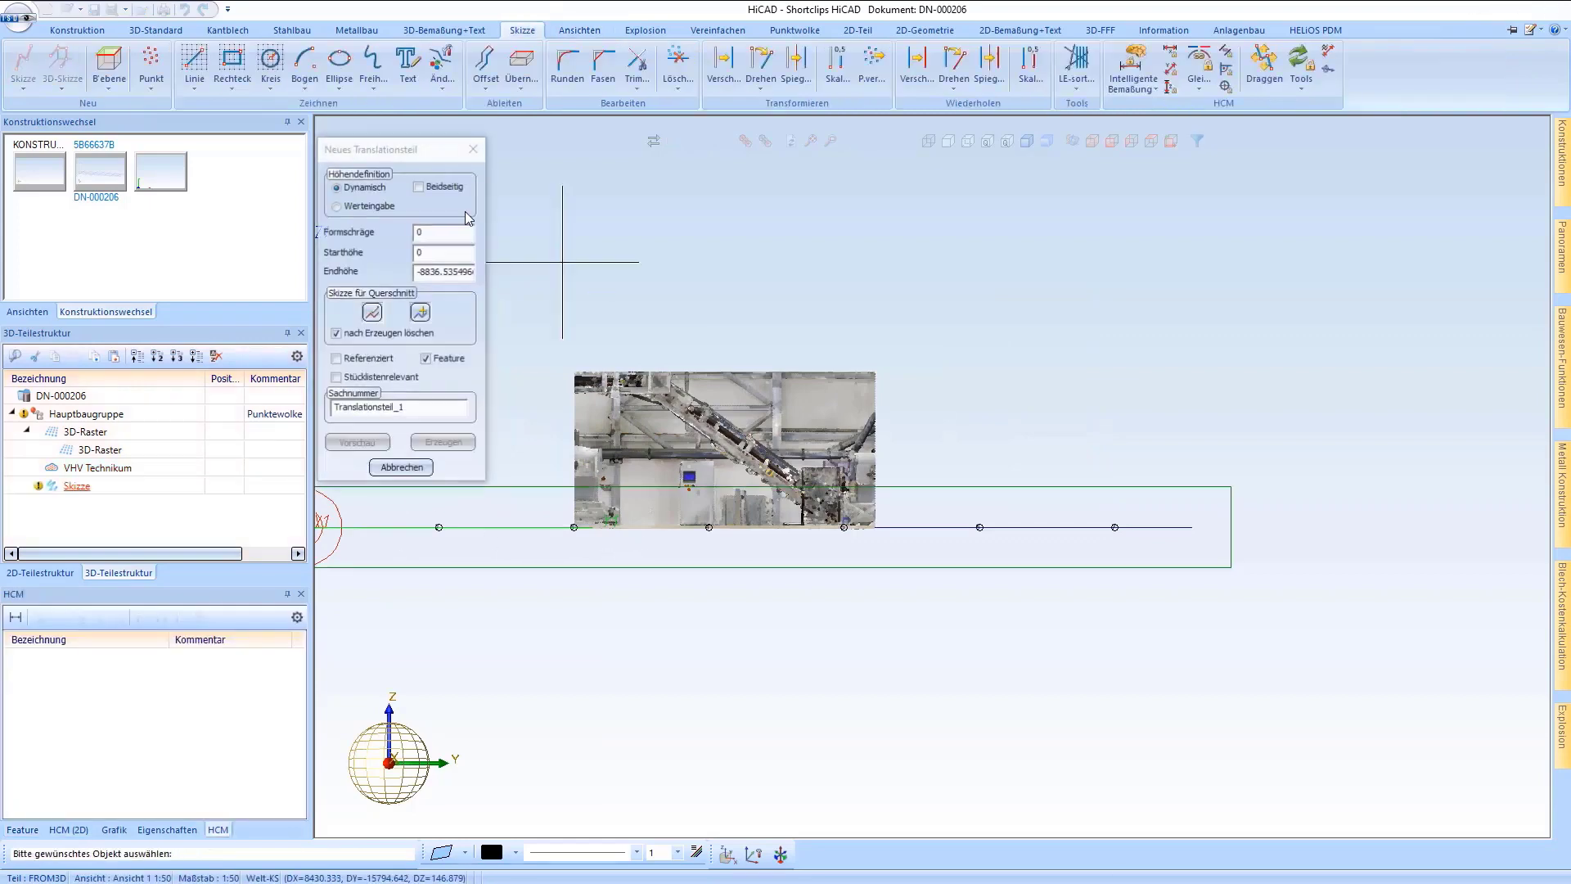
pyautogui.click(232, 59)
pyautogui.scroll(5, 580, 516)
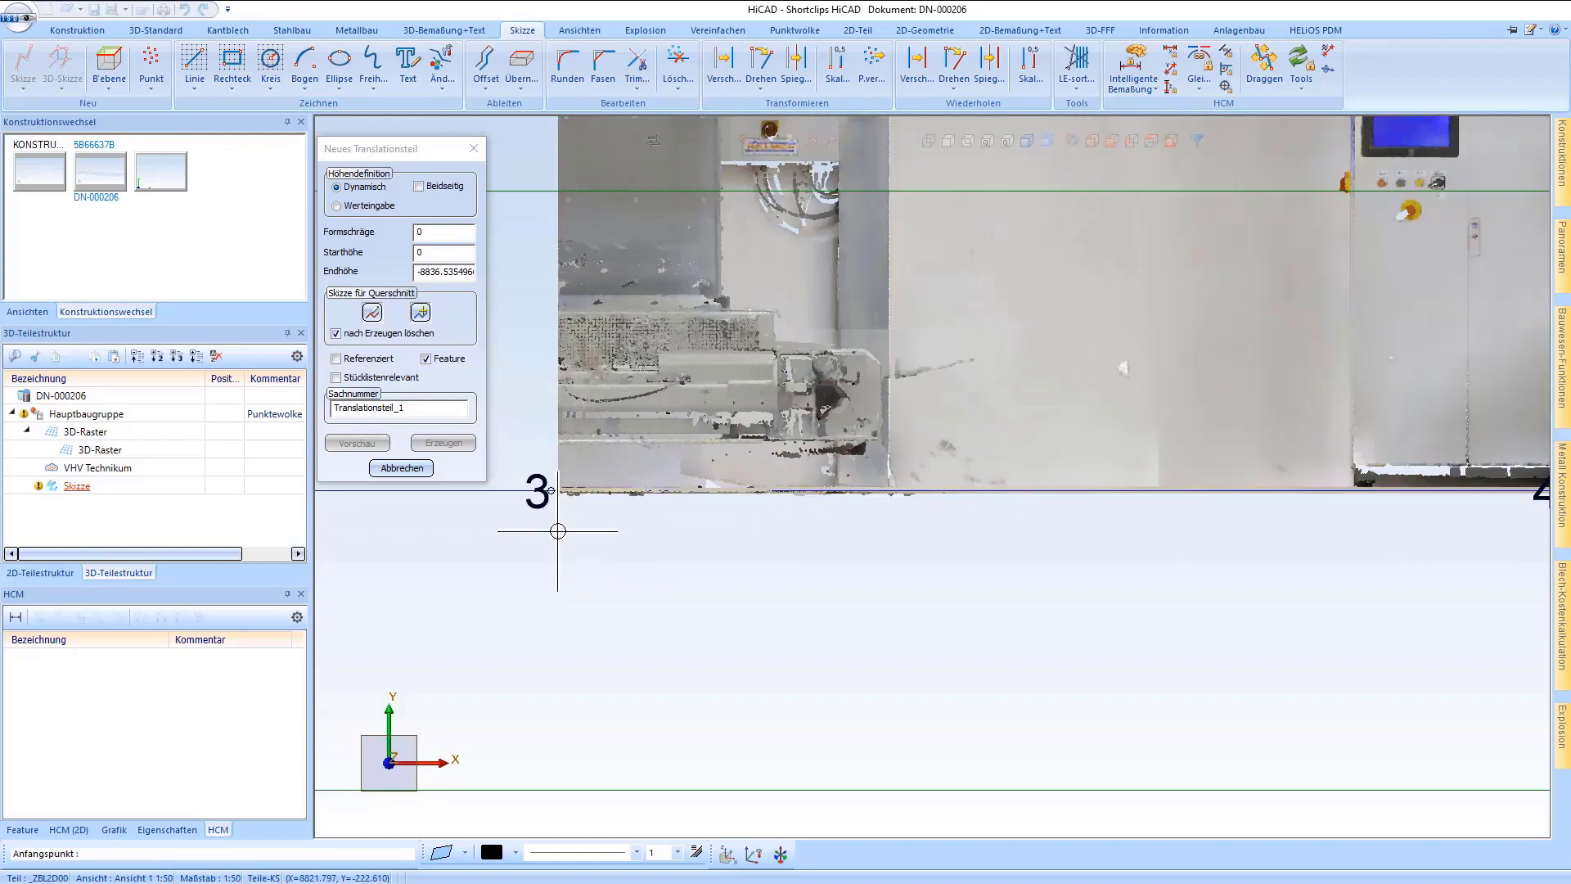
pyautogui.scroll(1, 564, 473)
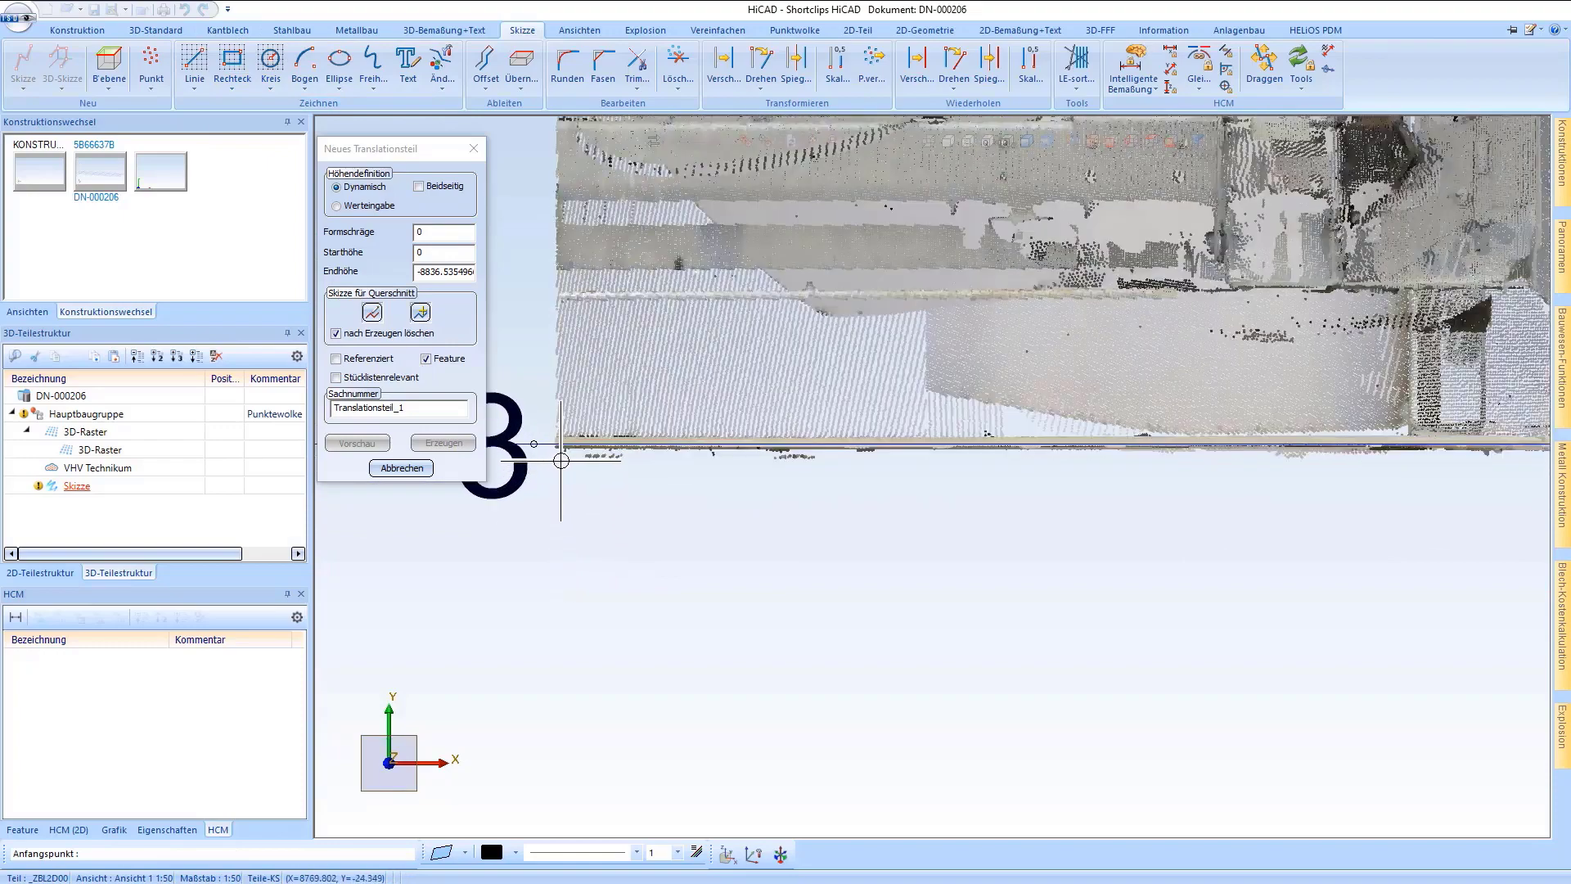
pyautogui.scroll(1, 559, 450)
pyautogui.click(526, 440)
pyautogui.scroll(-6, 551, 481)
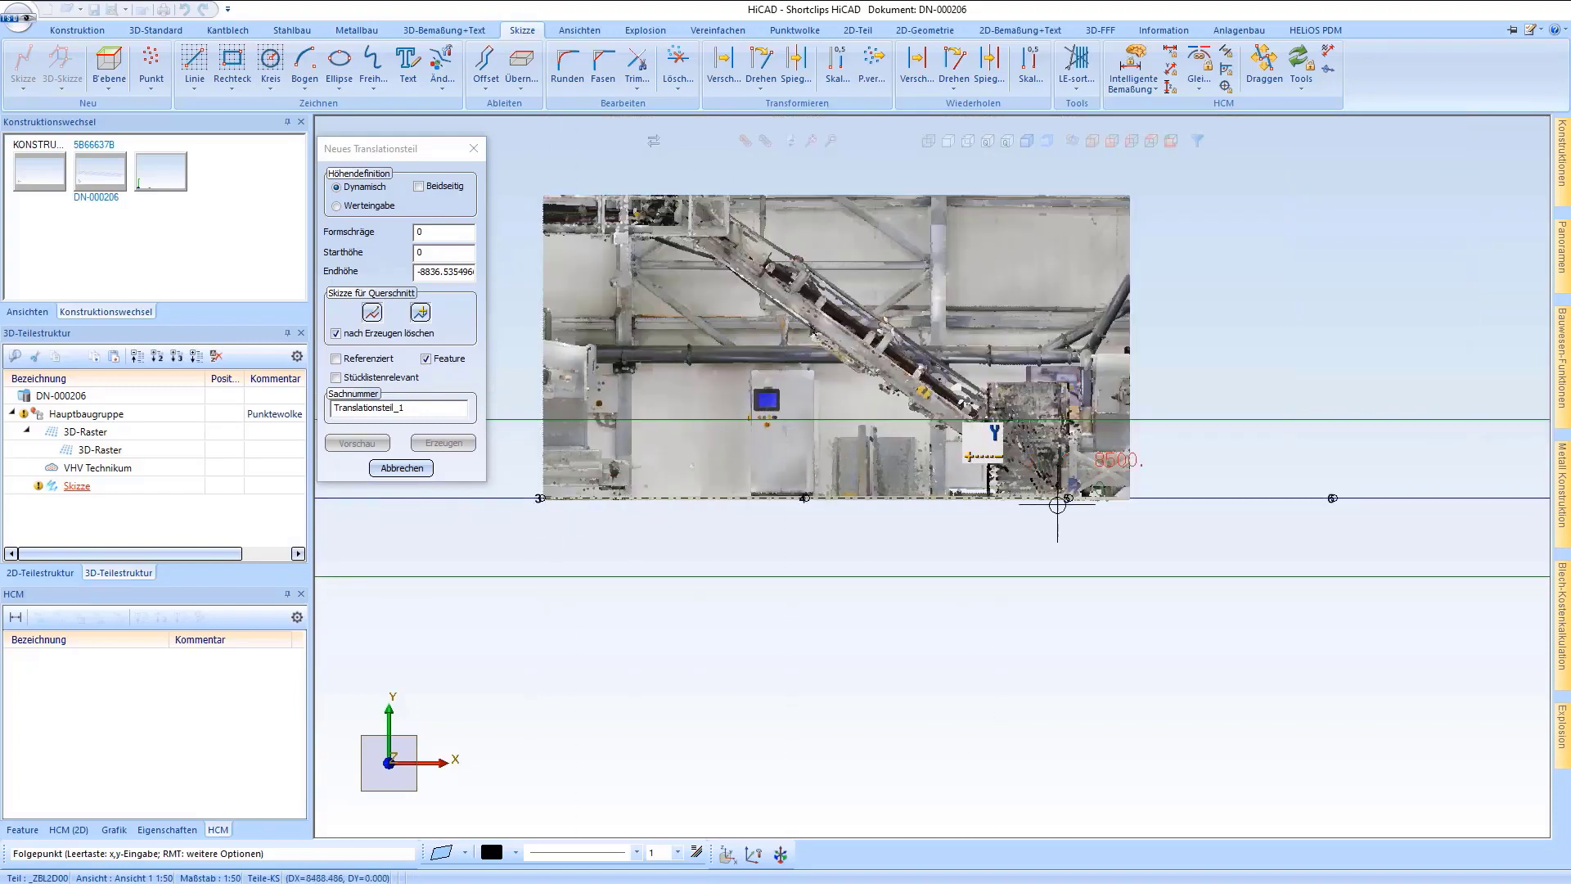
pyautogui.scroll(4, 1119, 502)
pyautogui.scroll(1, 1101, 505)
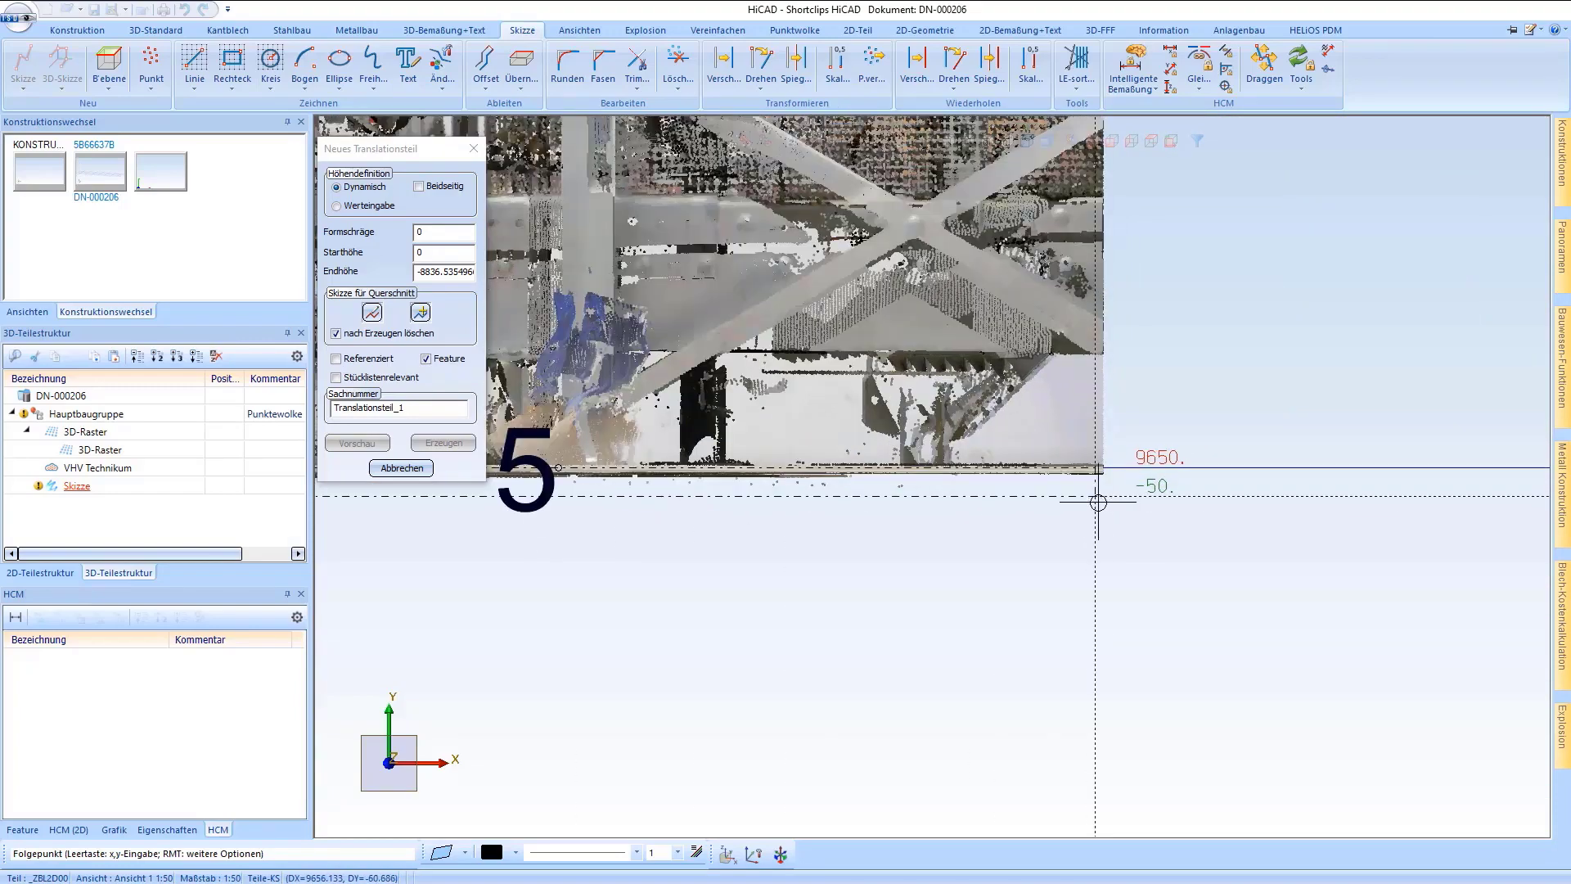
pyautogui.scroll(2, 1099, 501)
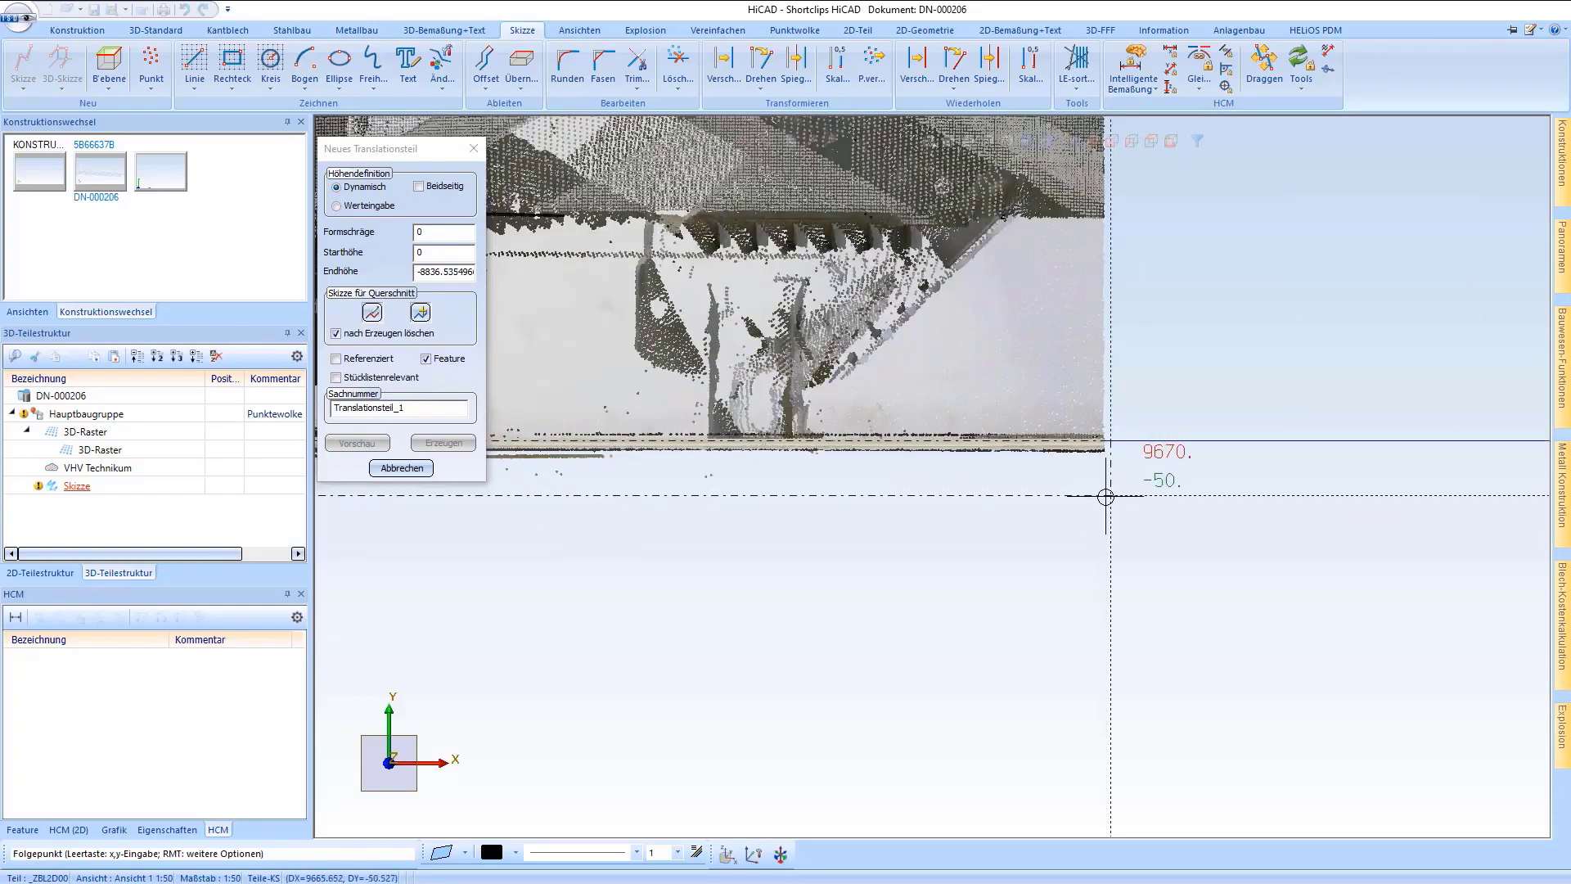
pyautogui.scroll(3, 1102, 507)
pyautogui.click(1102, 512)
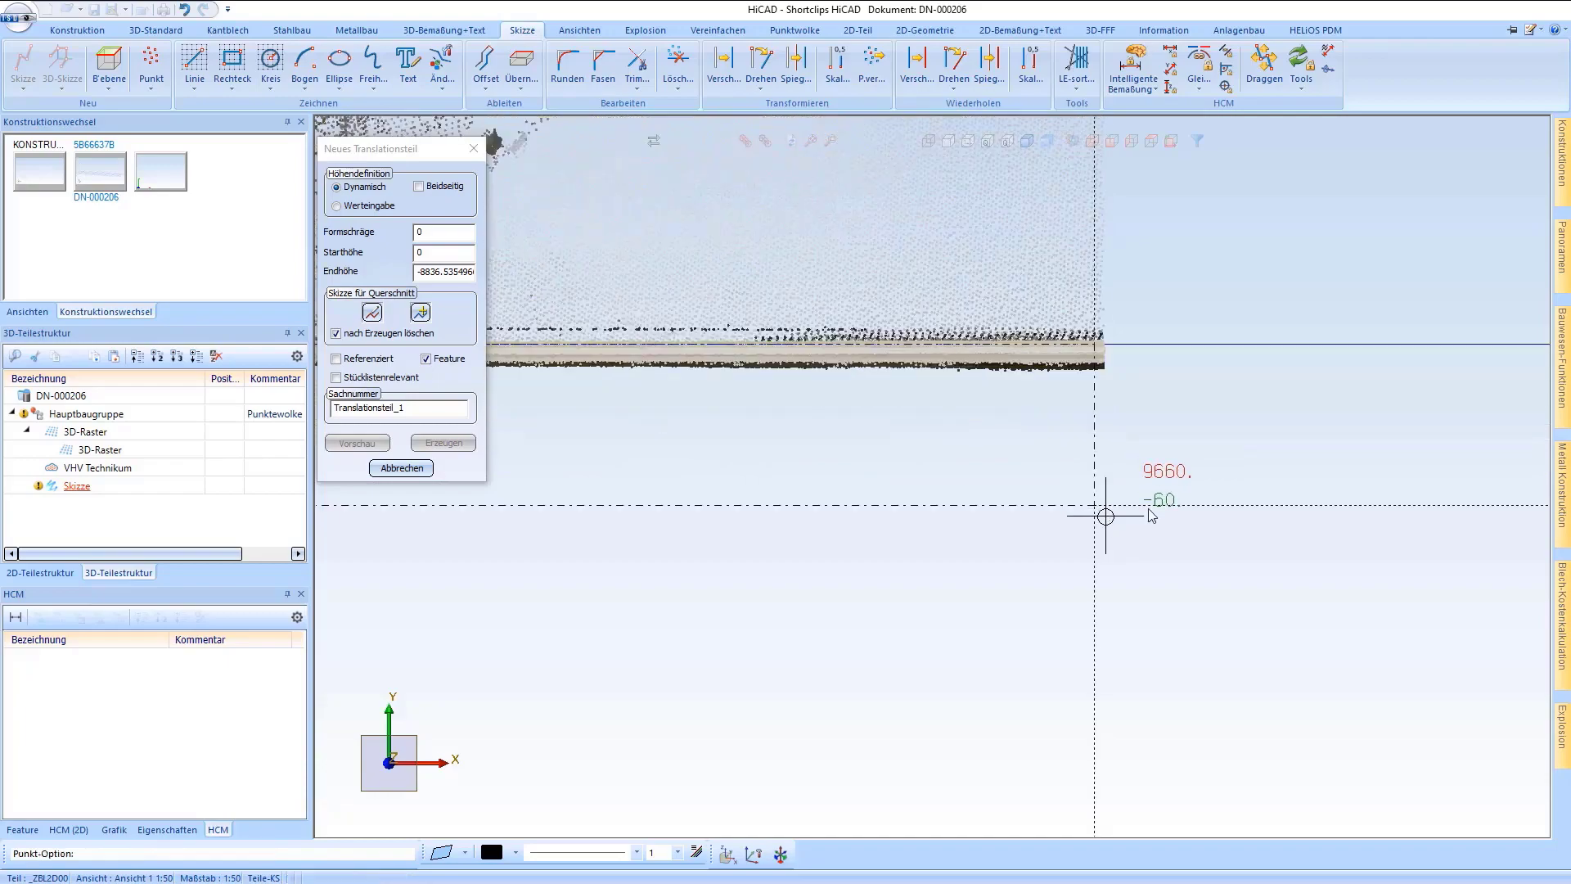
# Orbit to an oblique view and preview the sketch's extrusion as Translationsteil_1
pyautogui.scroll(-1, 1179, 498)
pyautogui.scroll(-3, 1179, 498)
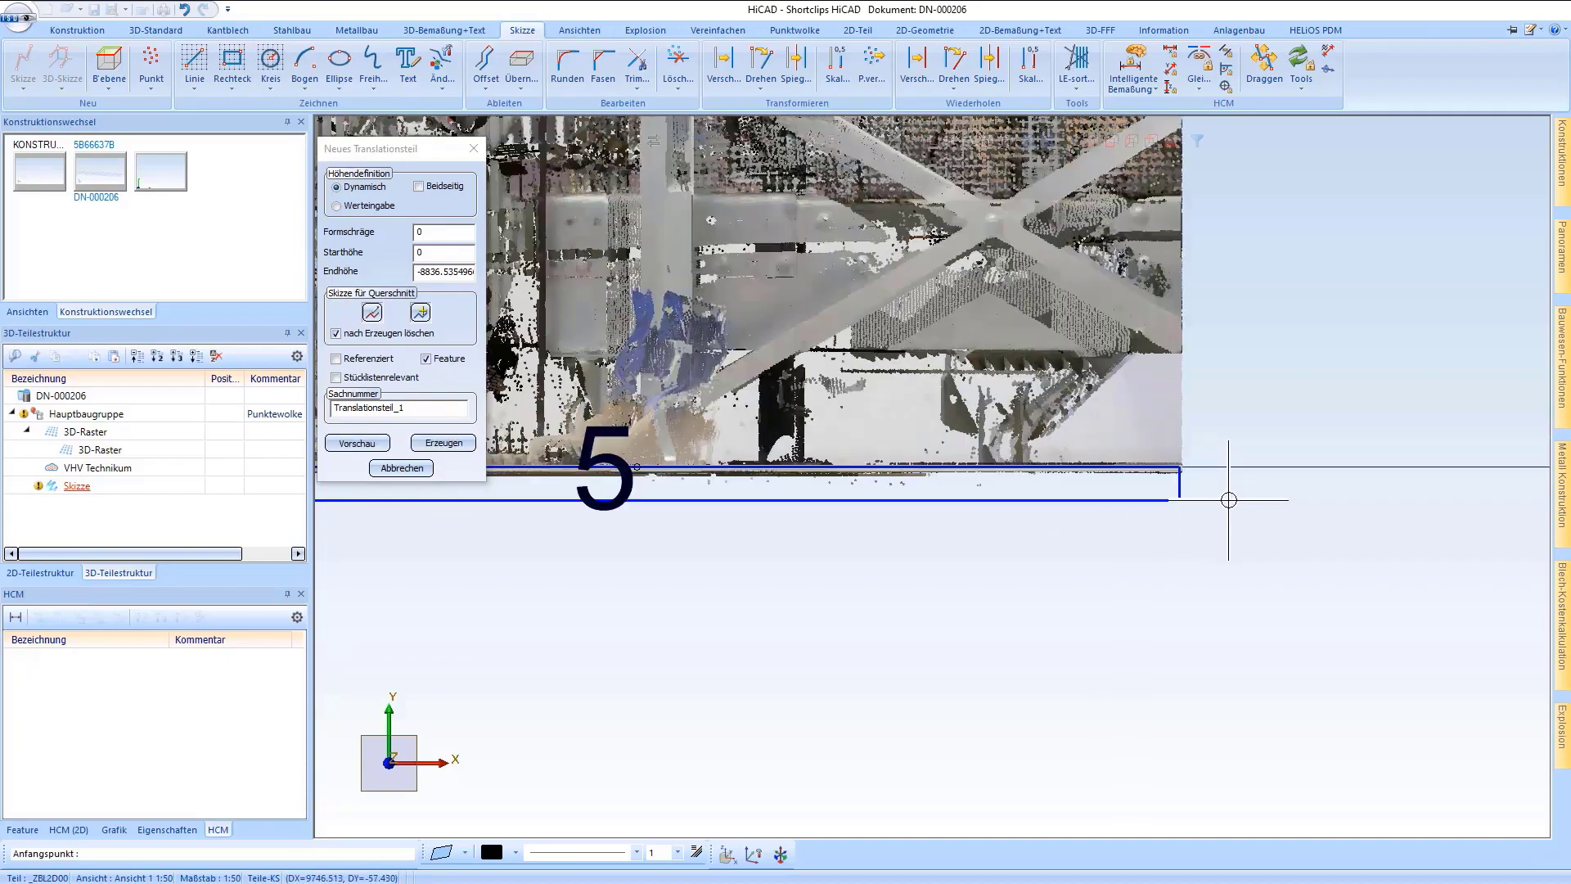
pyautogui.scroll(-4, 1227, 499)
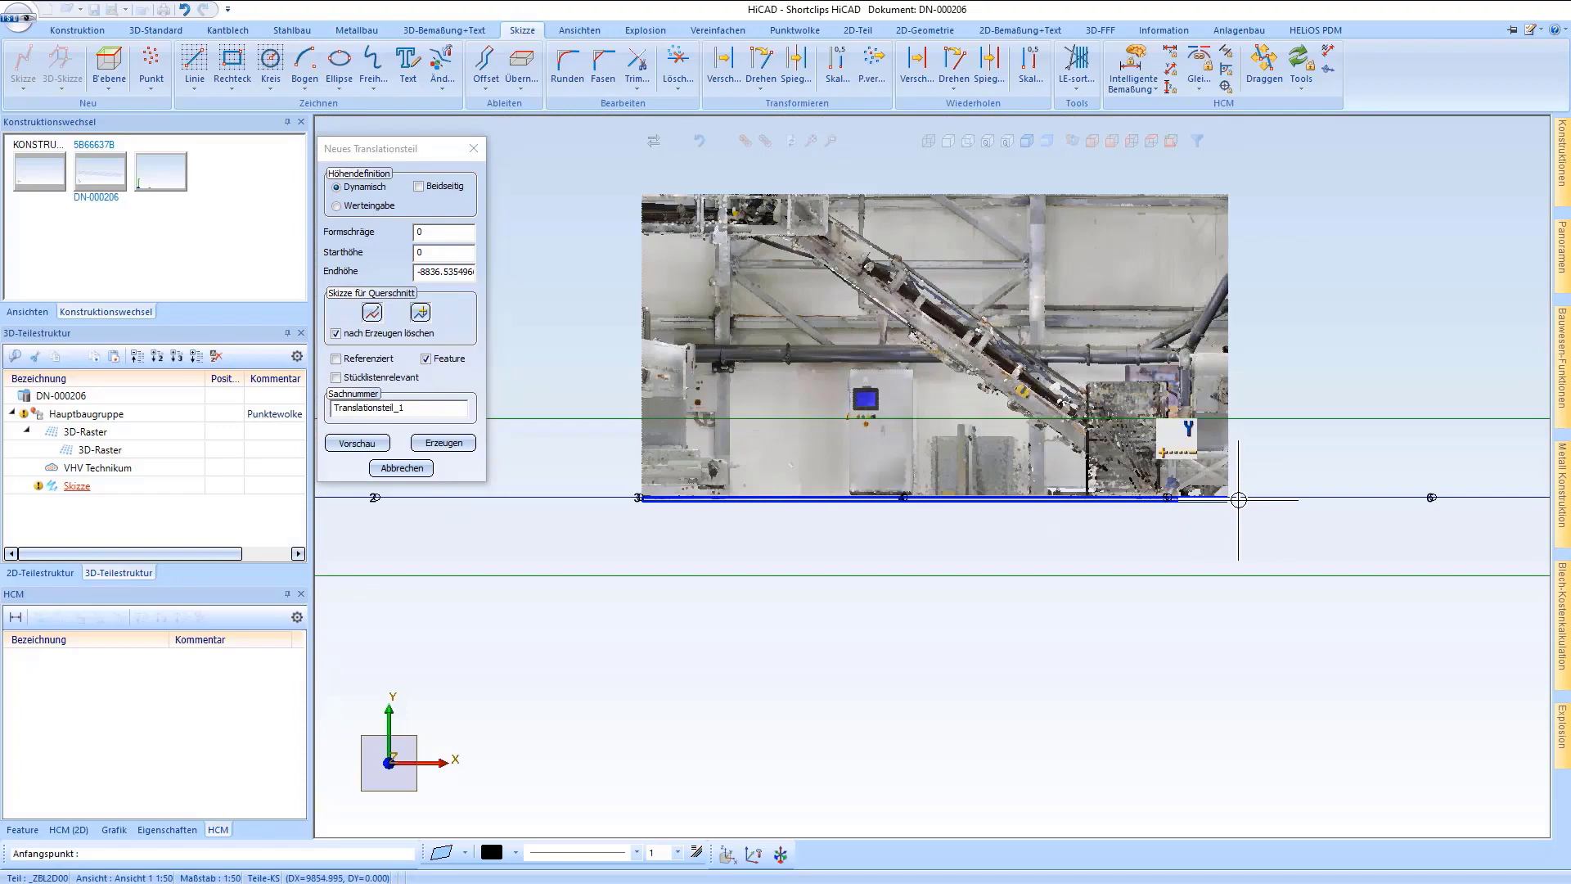
pyautogui.moveTo(703, 472)
pyautogui.mouseDown(button='middle')
pyautogui.moveTo(782, 483)
pyautogui.moveTo(710, 516)
pyautogui.mouseUp(button='middle')
pyautogui.scroll(2, 535, 473)
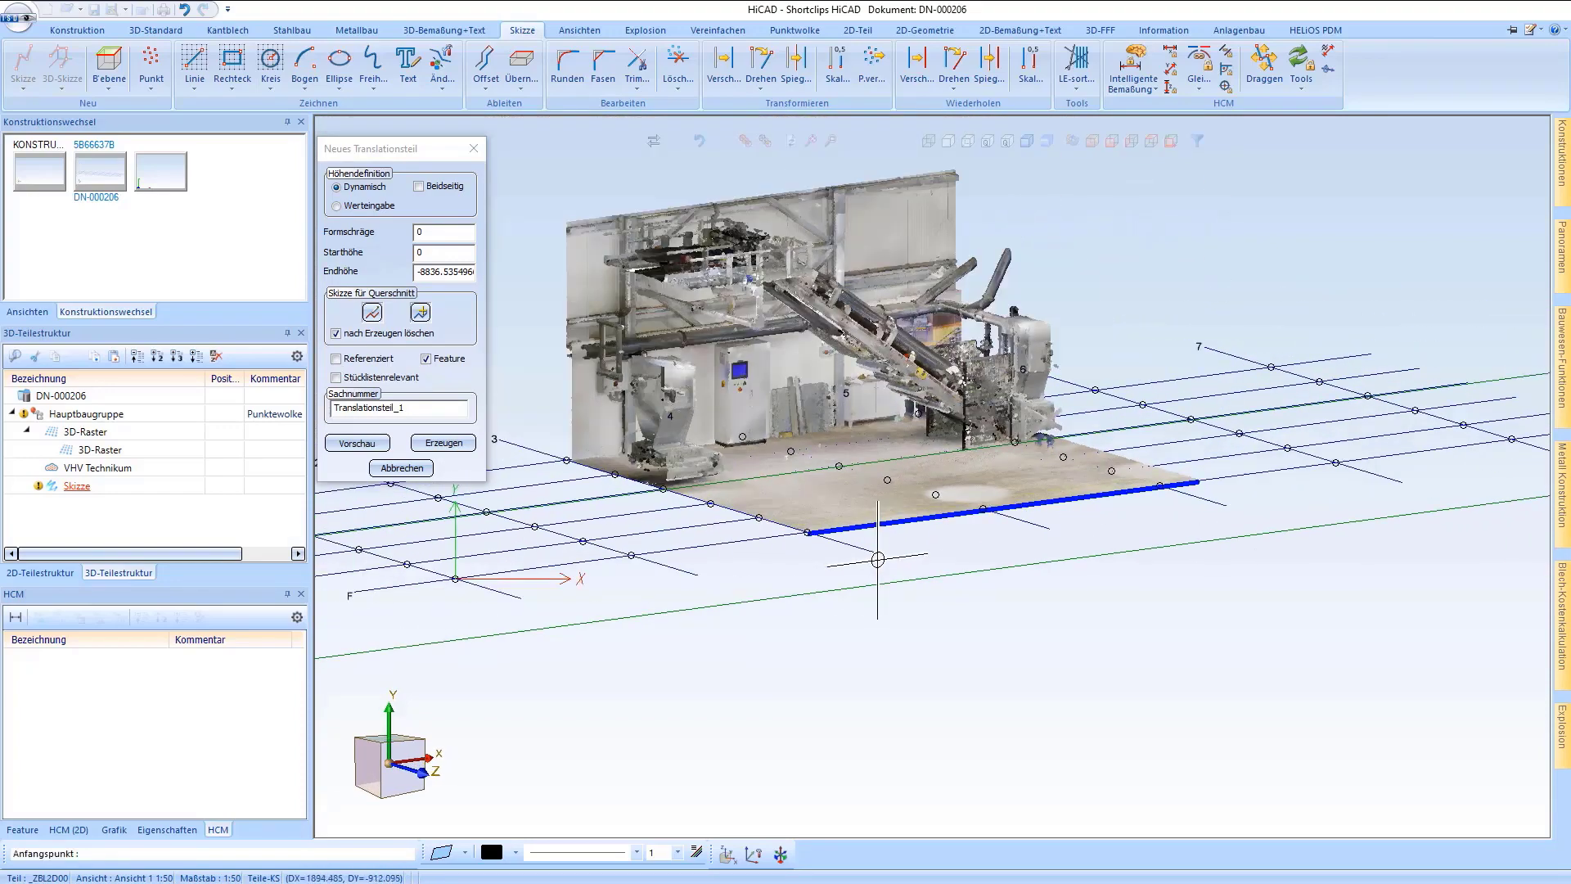
pyautogui.click(374, 443)
# Set the extrusion height to -8819.132 by snapping to a point-cloud floor point
pyautogui.click(812, 532)
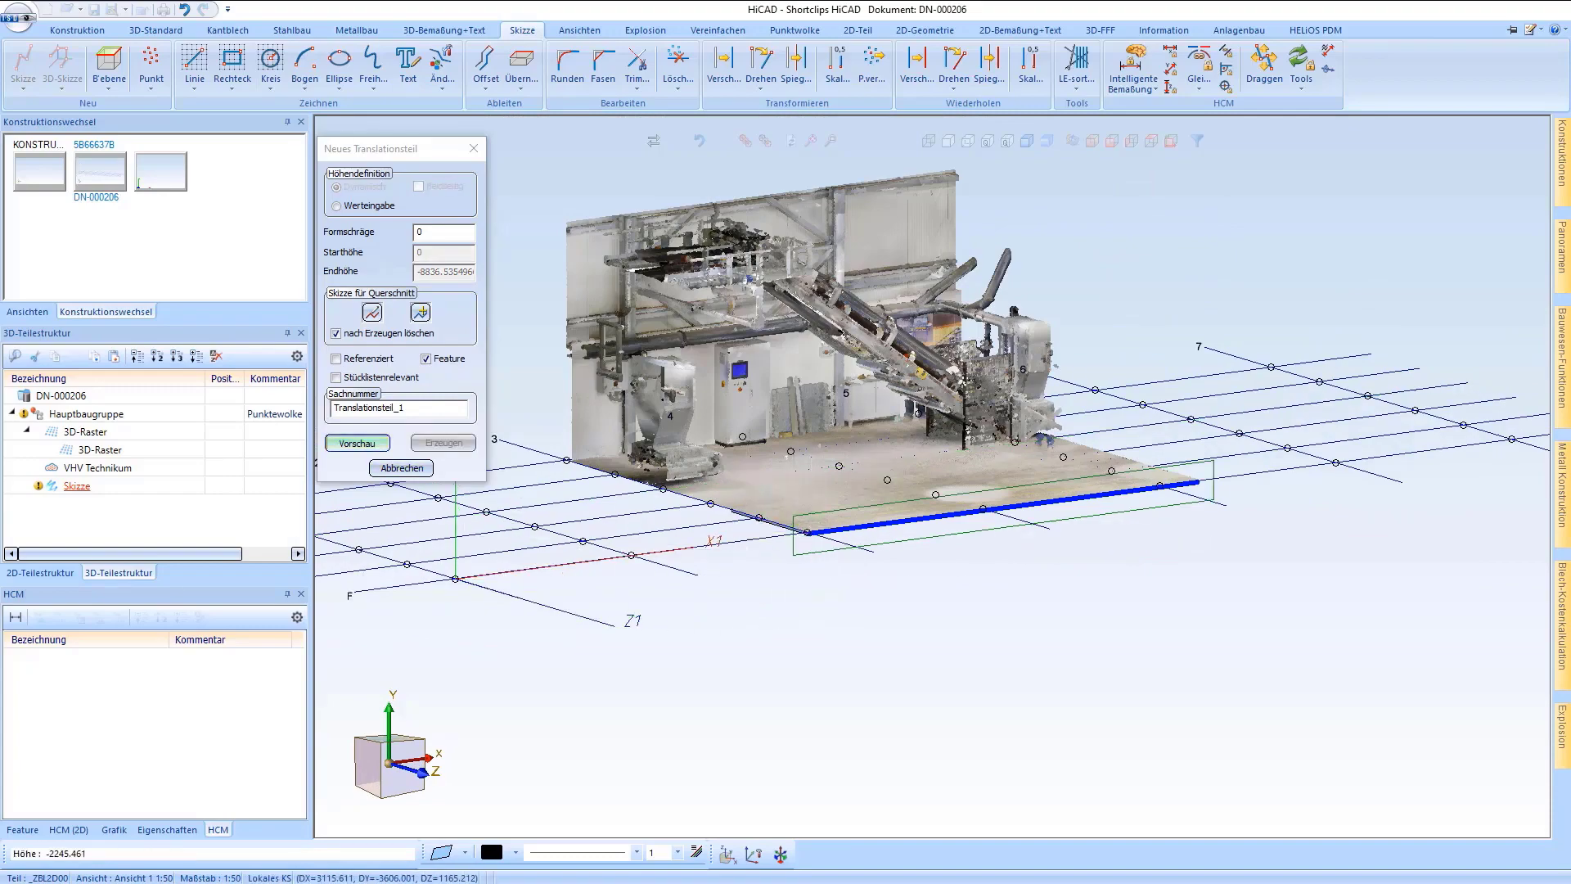
pyautogui.scroll(4, 623, 503)
pyautogui.scroll(-4, 626, 503)
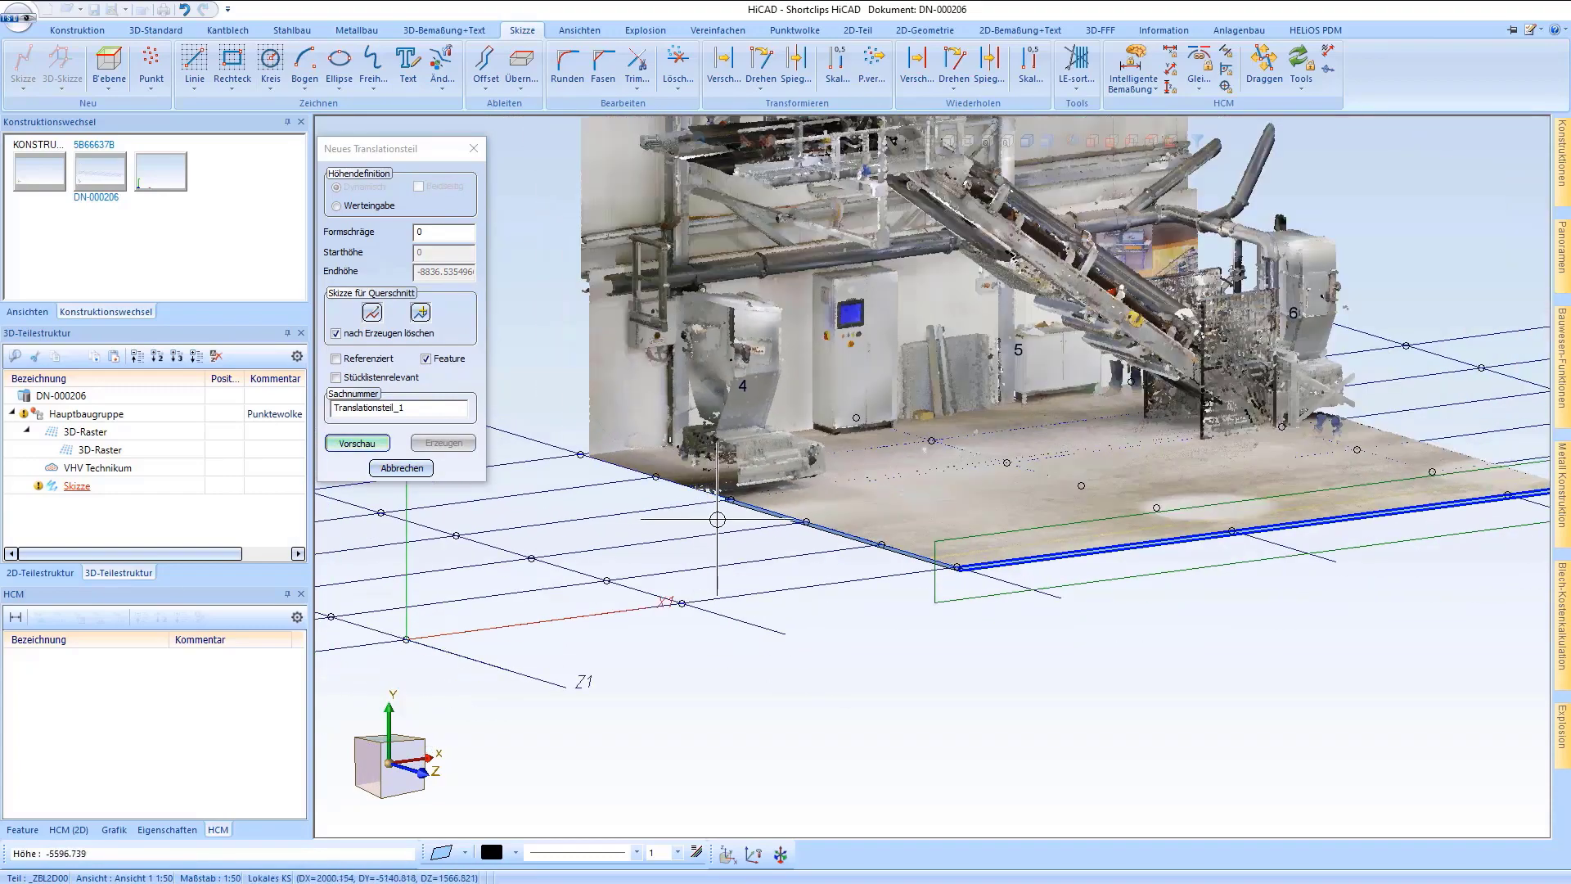
pyautogui.scroll(5, 638, 502)
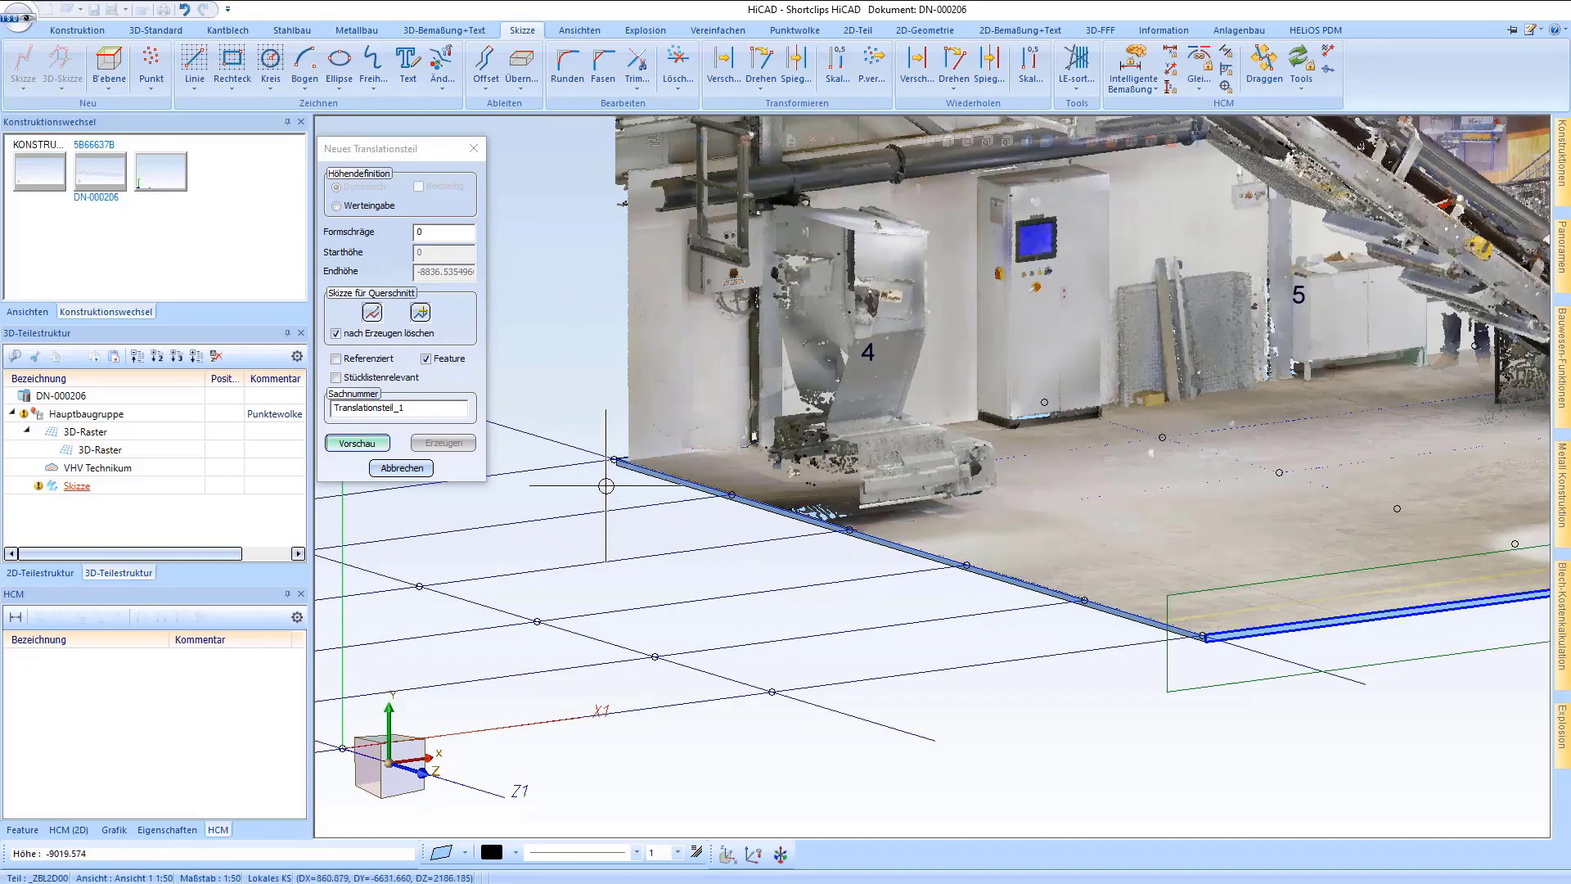
pyautogui.middleClick(654, 509)
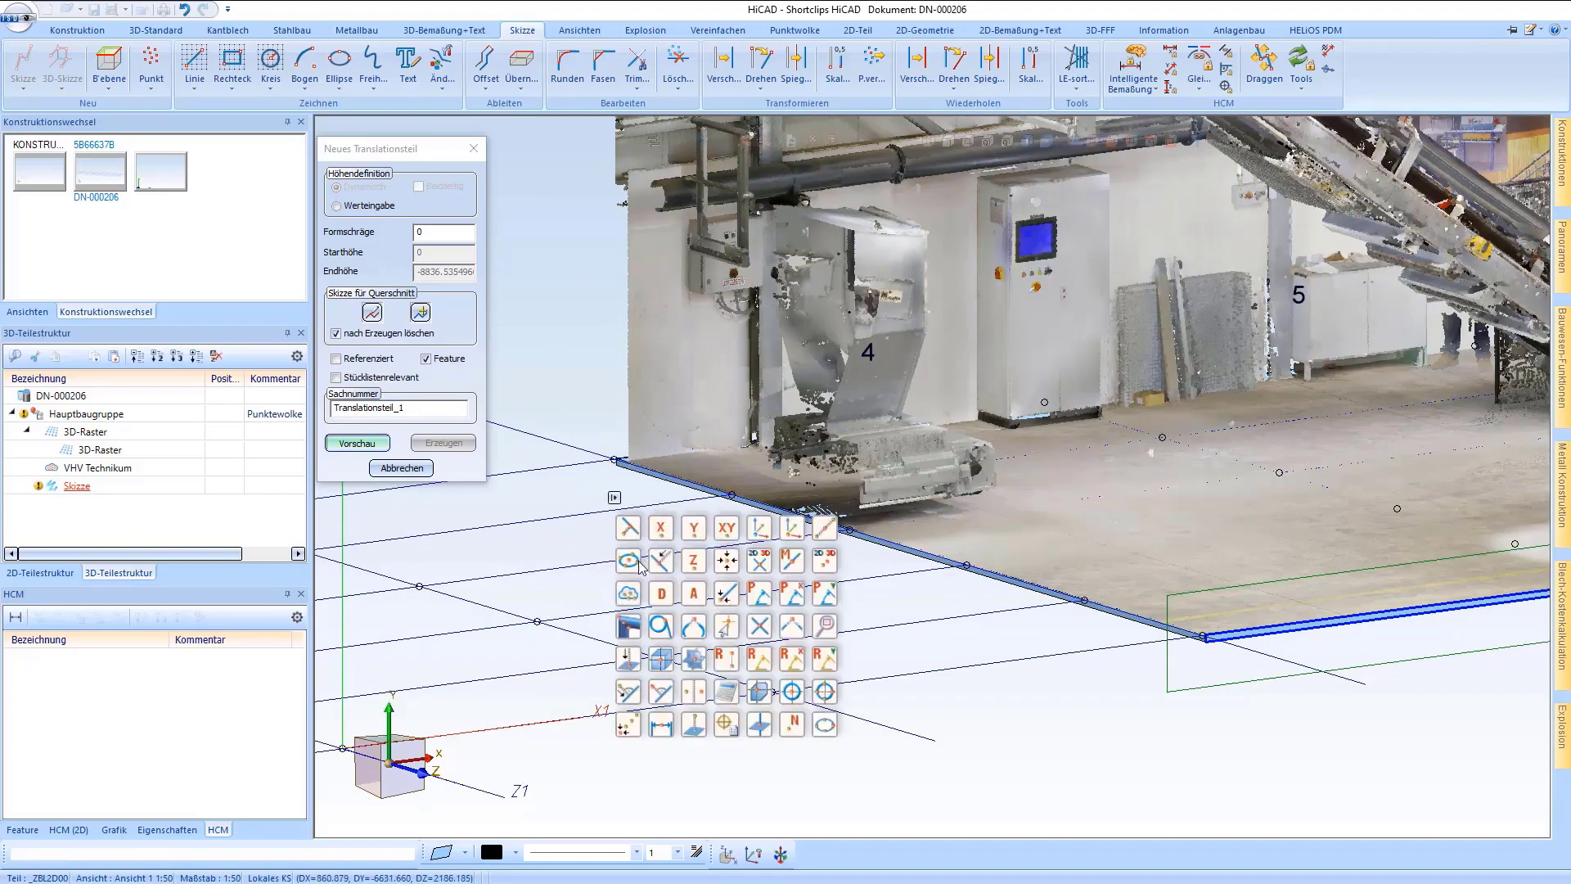
pyautogui.click(629, 594)
pyautogui.scroll(3, 629, 465)
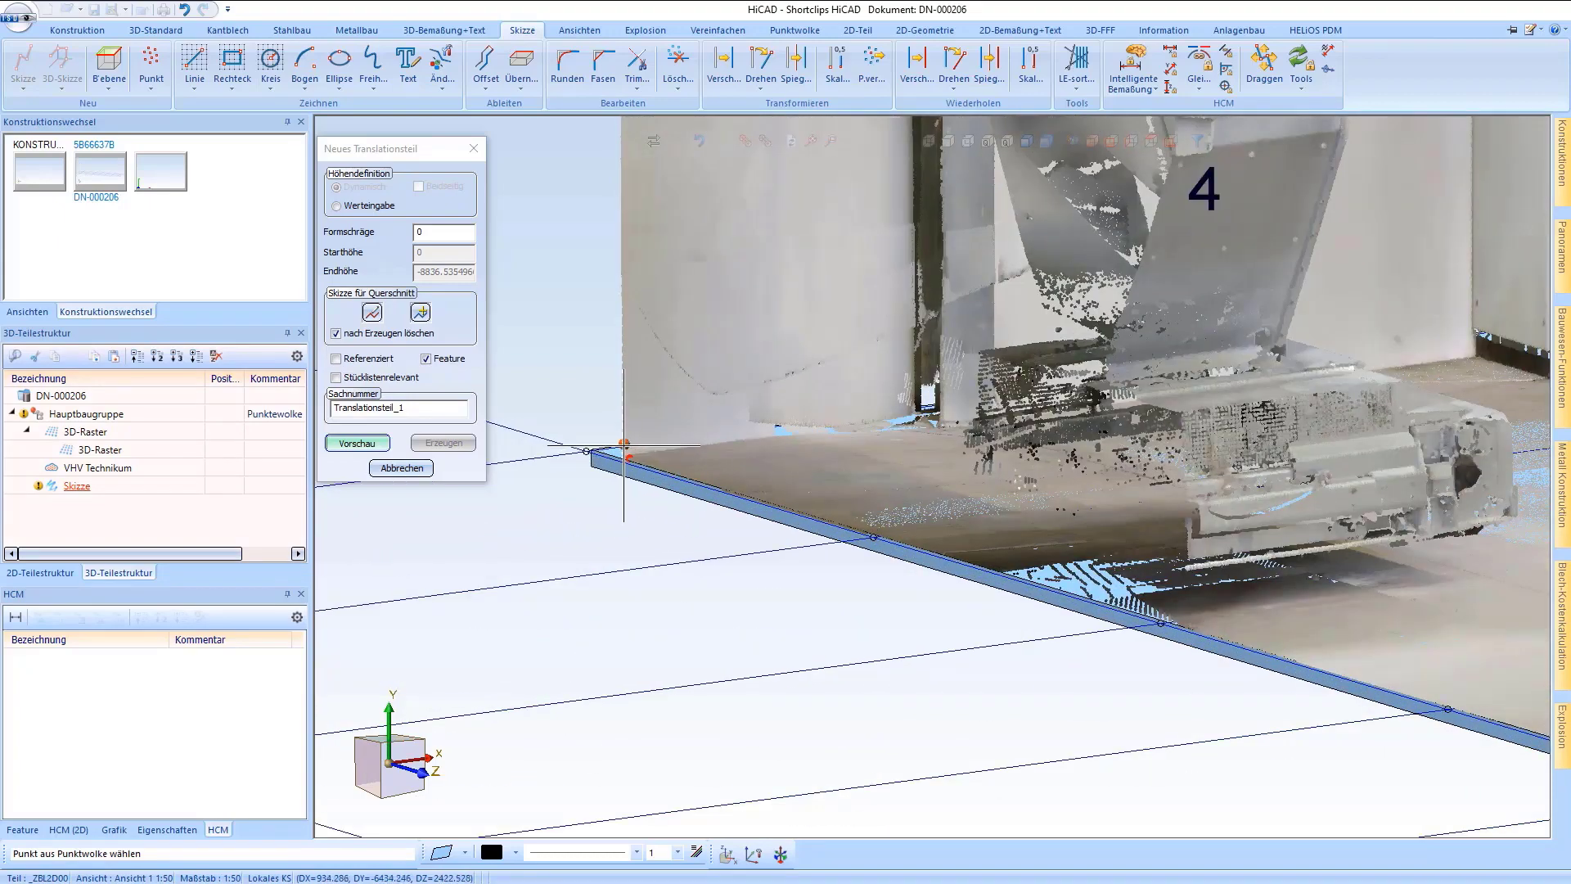
pyautogui.click(625, 446)
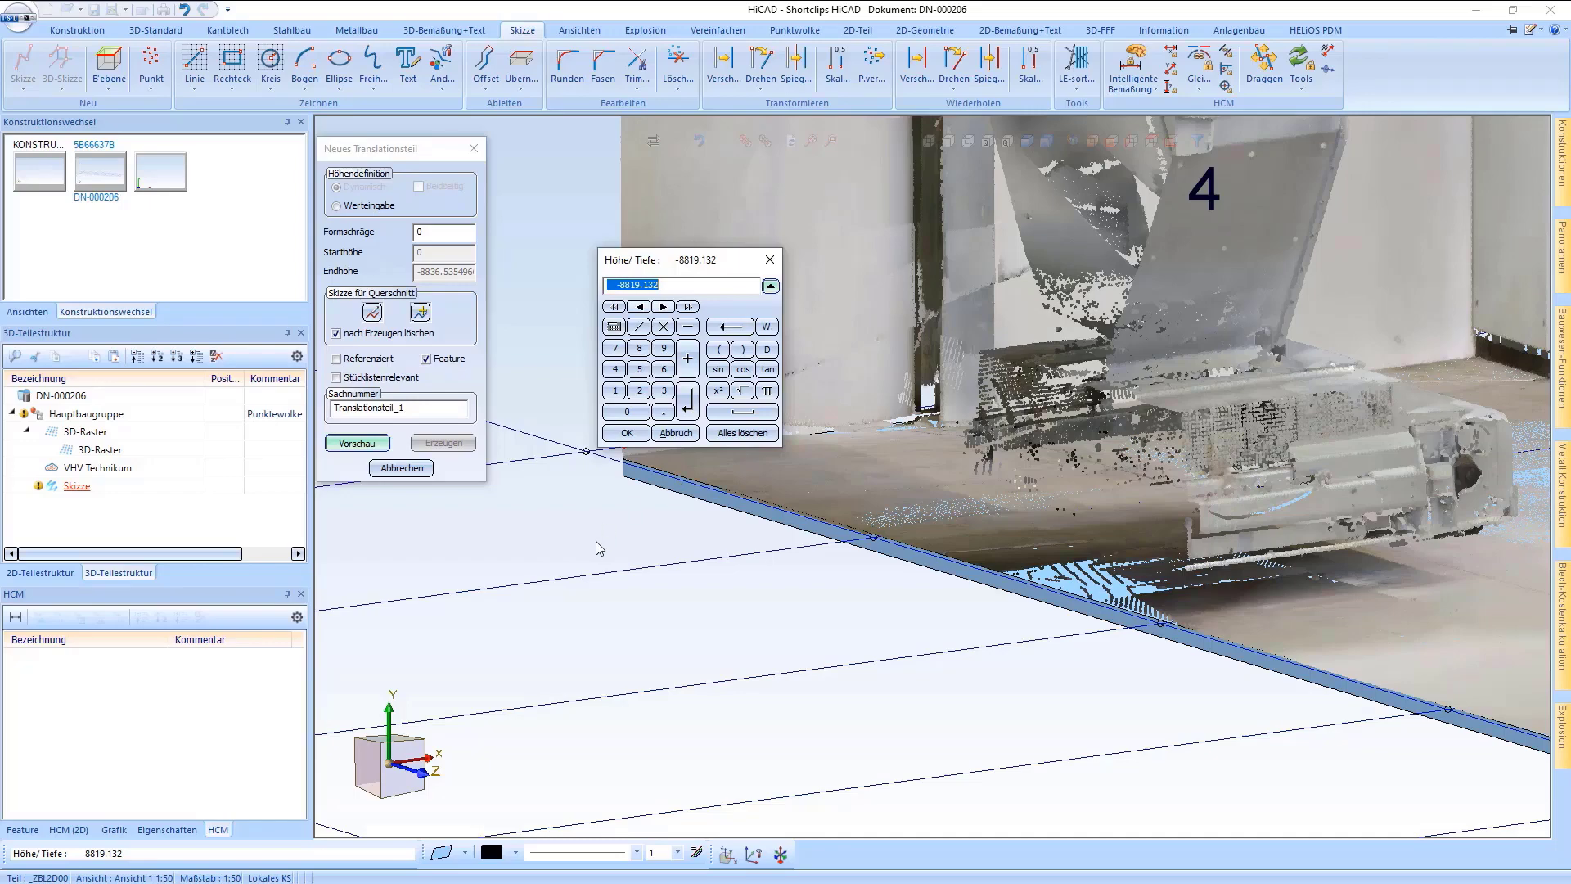
pyautogui.press('Return')
# Create the floor slab translation part, orbit to a frontal view and end the command
pyautogui.click(442, 442)
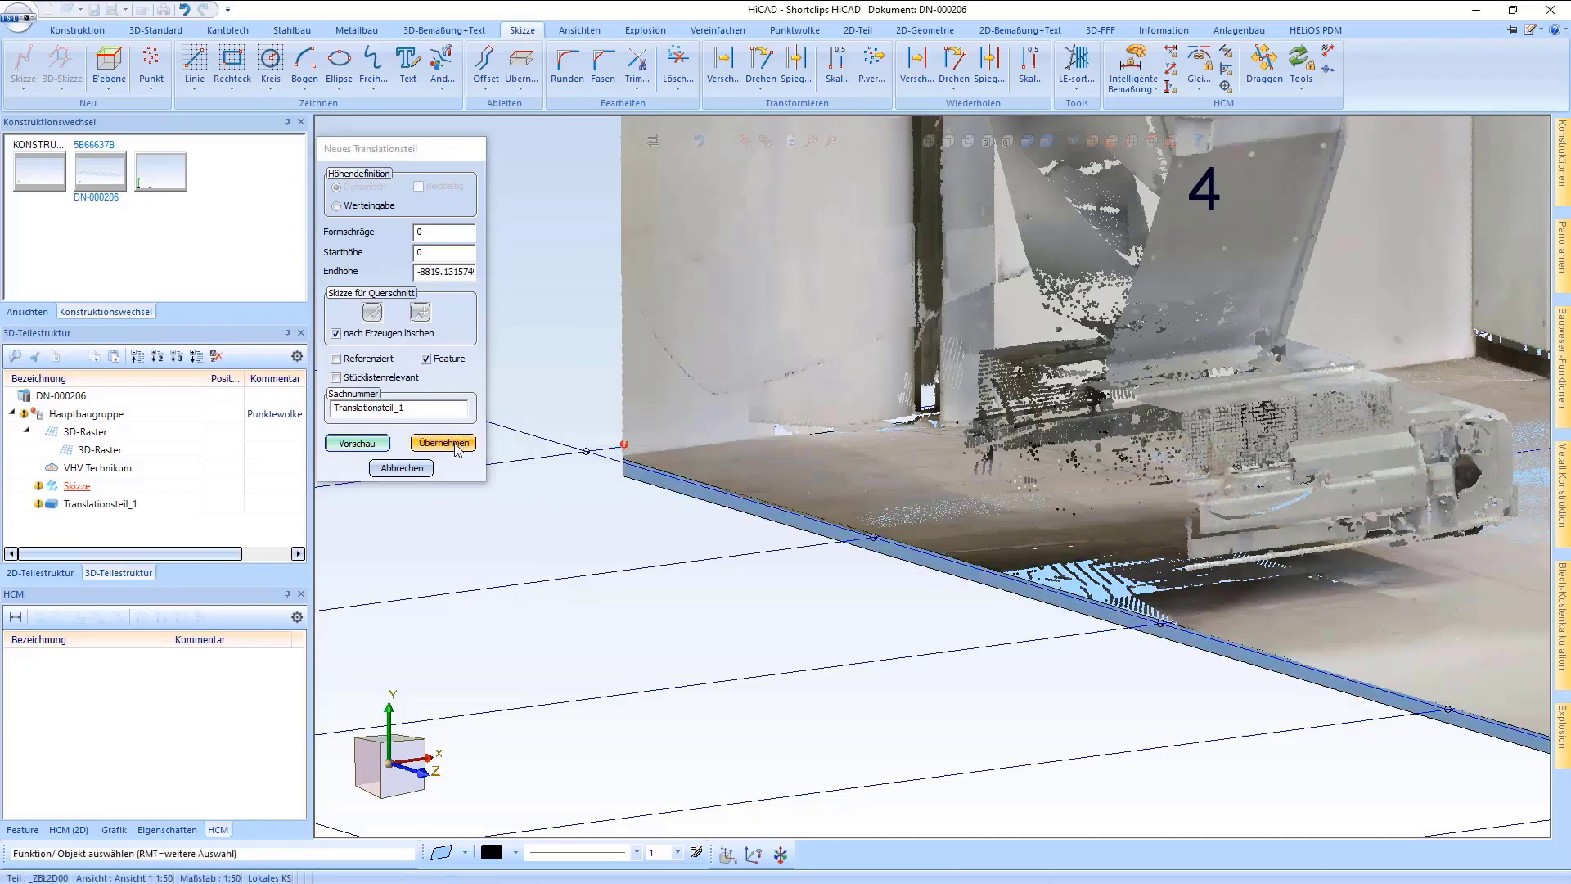
pyautogui.scroll(-3, 576, 496)
pyautogui.scroll(-3, 567, 496)
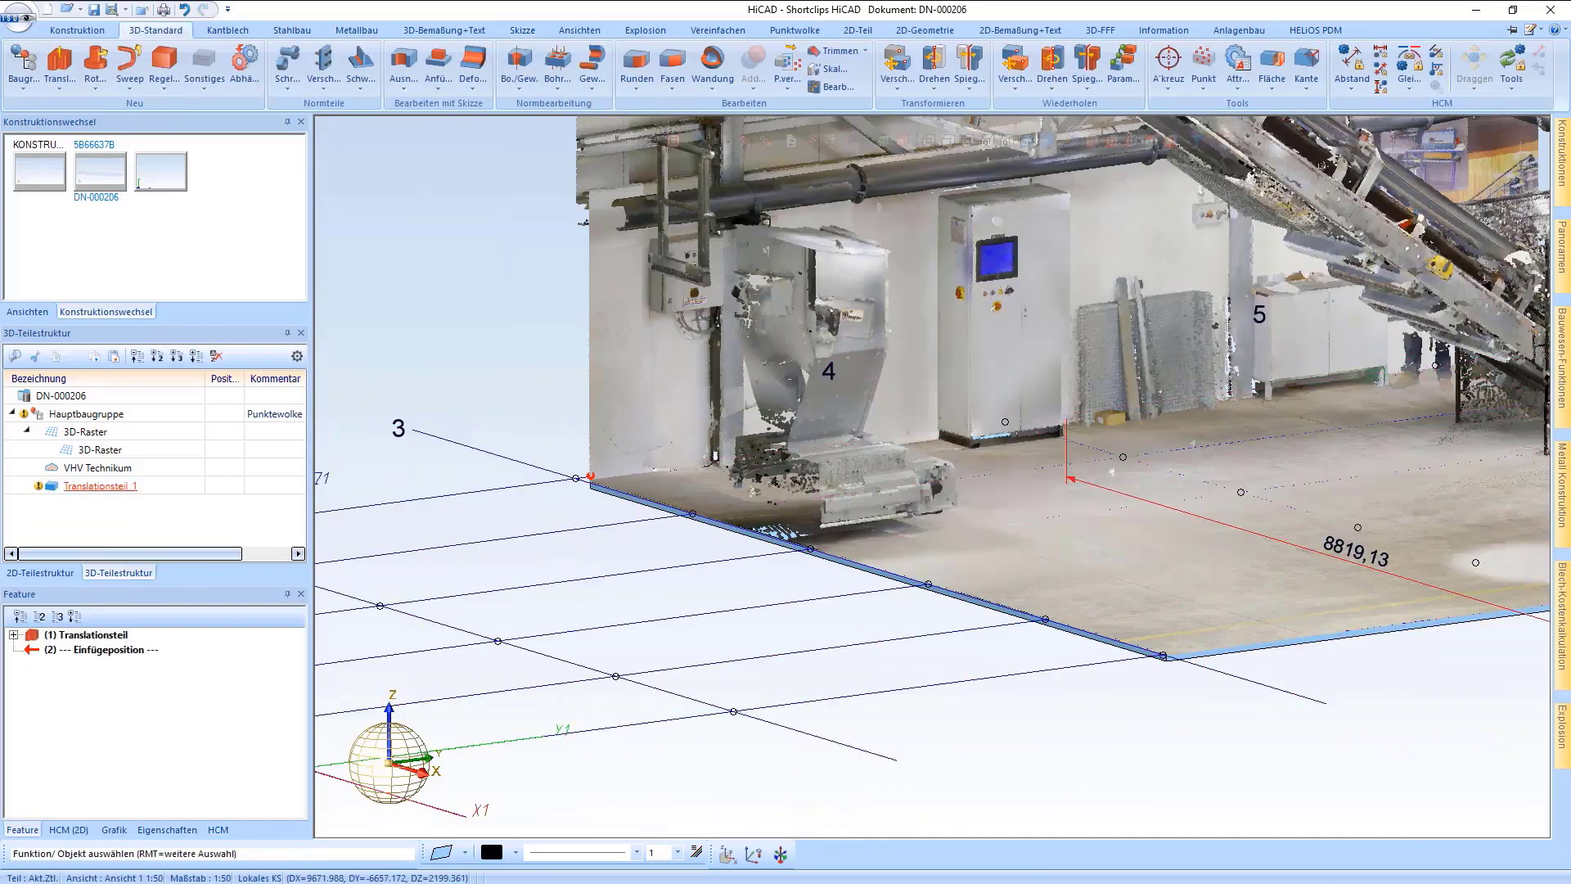
pyautogui.moveTo(759, 515); pyautogui.dragTo(673, 521, button='middle')
pyautogui.press('Return')
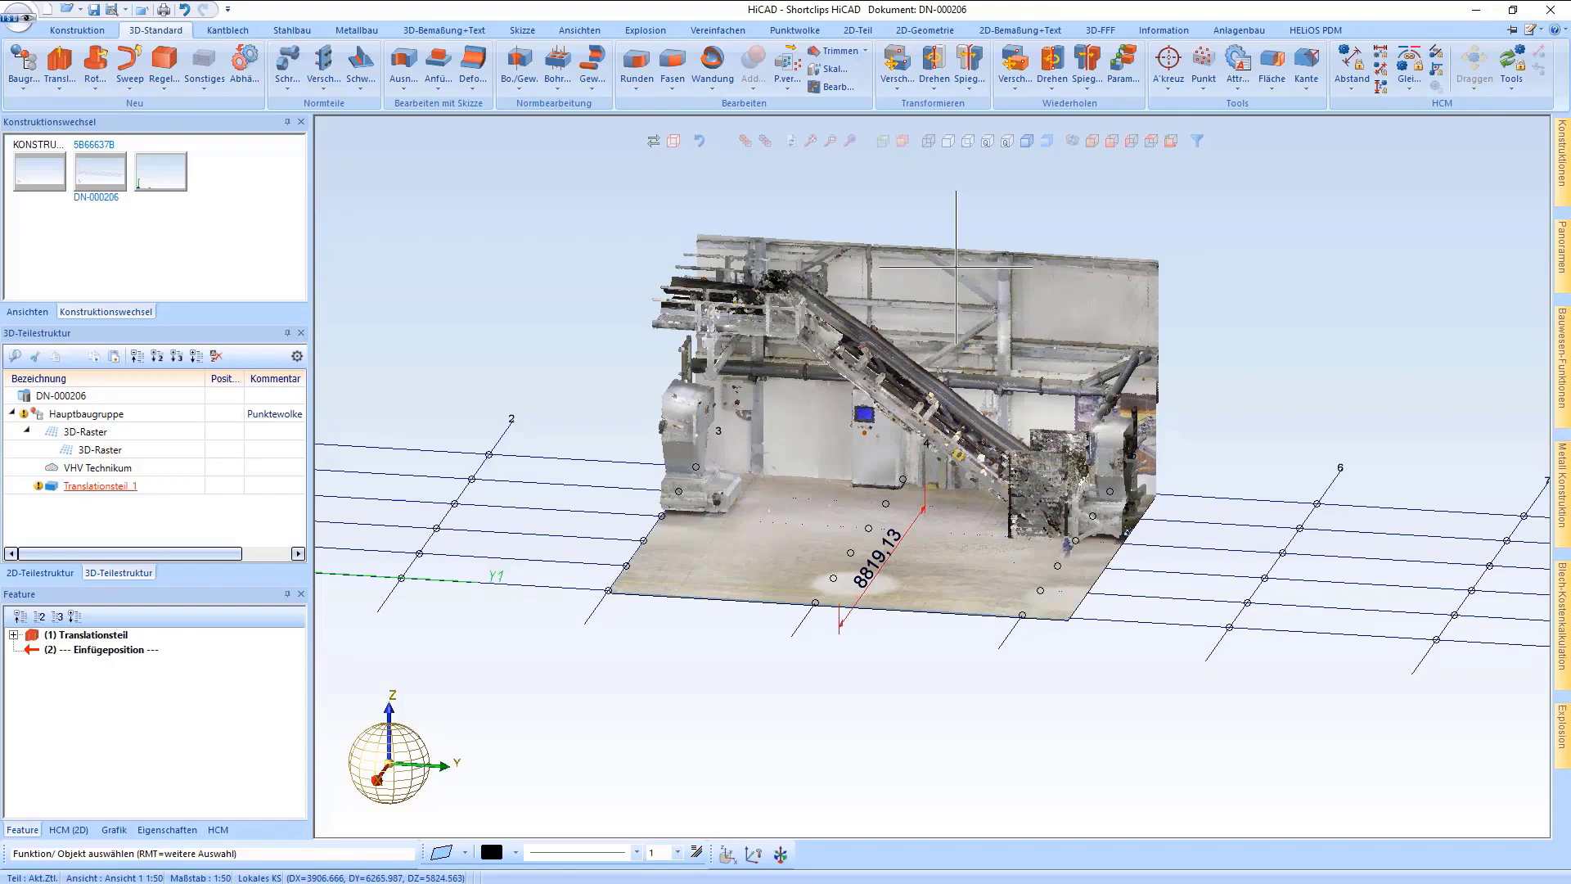
# Add a variable 2088,55 height dimension between the control cabinet's top and base cloud points
pyautogui.click(433, 32)
pyautogui.click(26, 64)
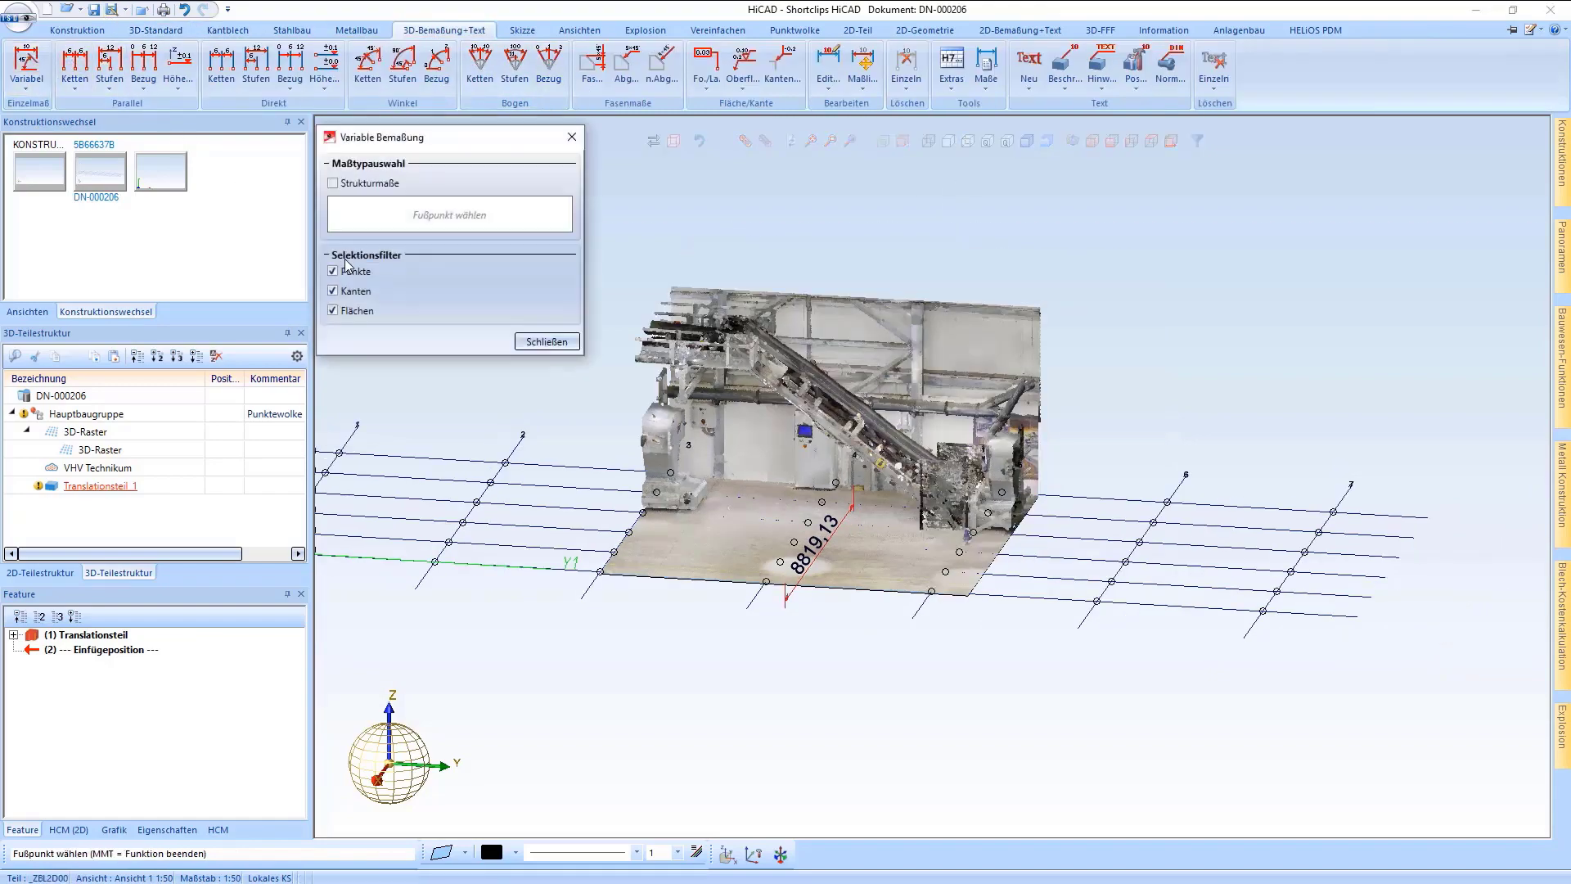
pyautogui.scroll(5, 783, 462)
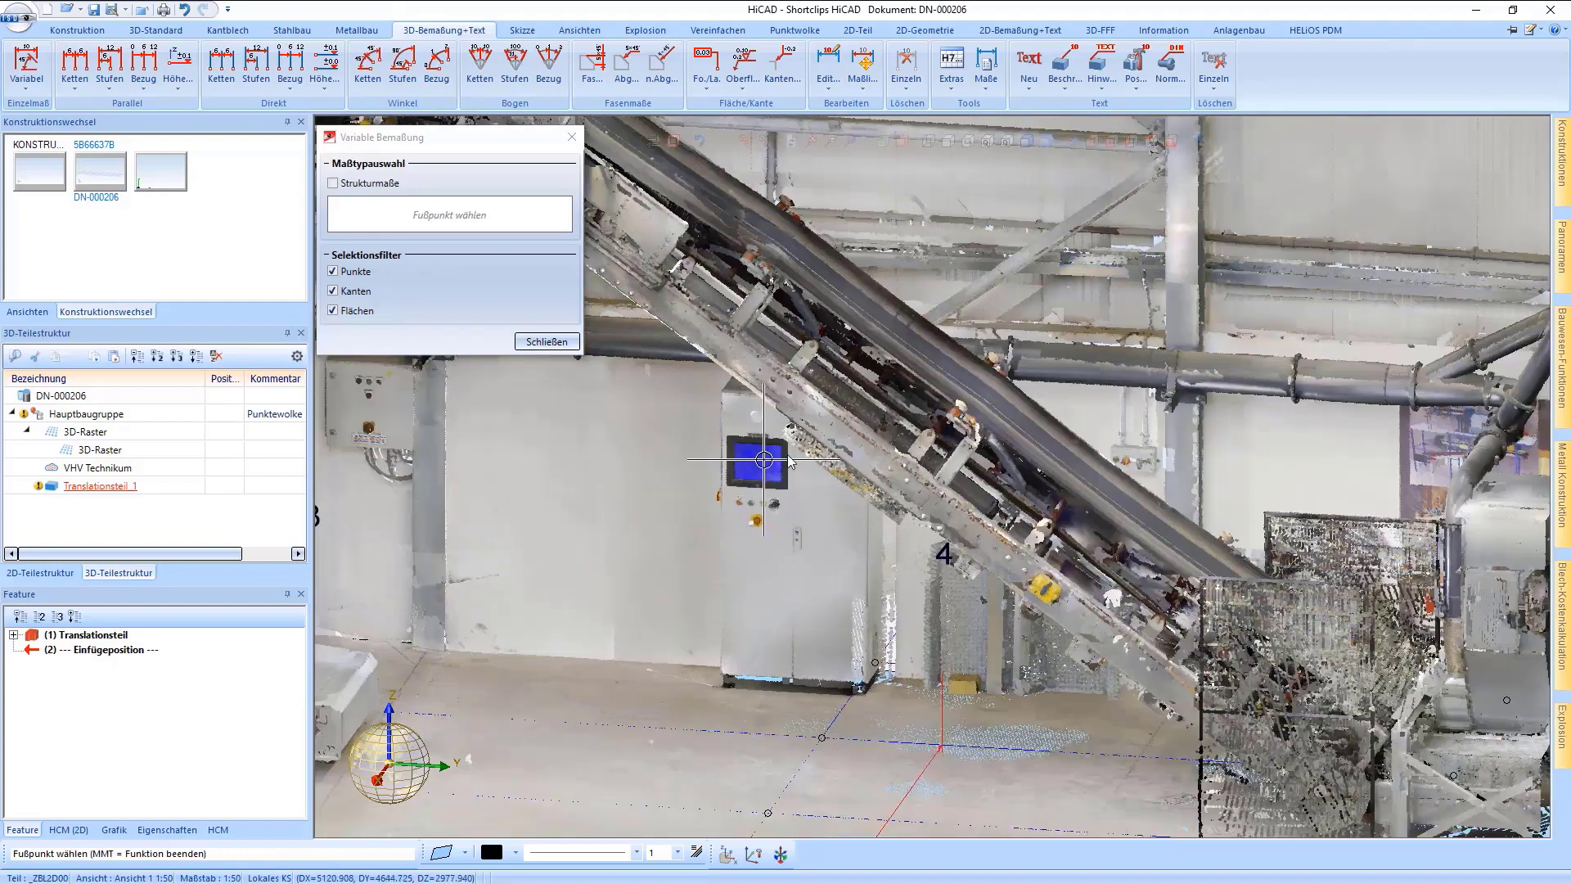
pyautogui.scroll(-5, 840, 447)
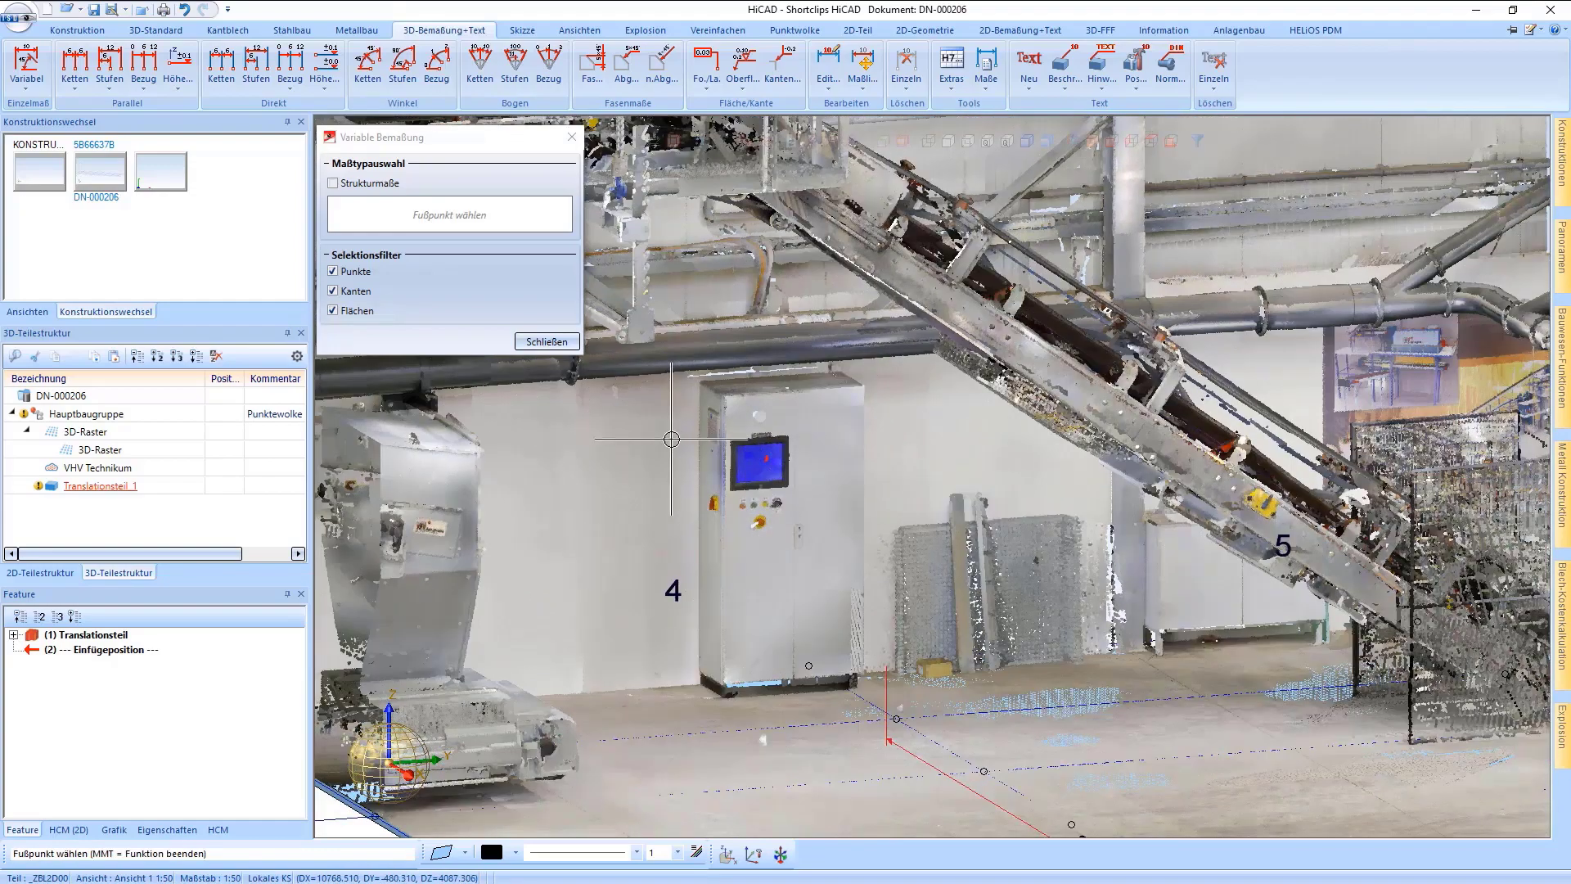
pyautogui.rightClick(675, 442)
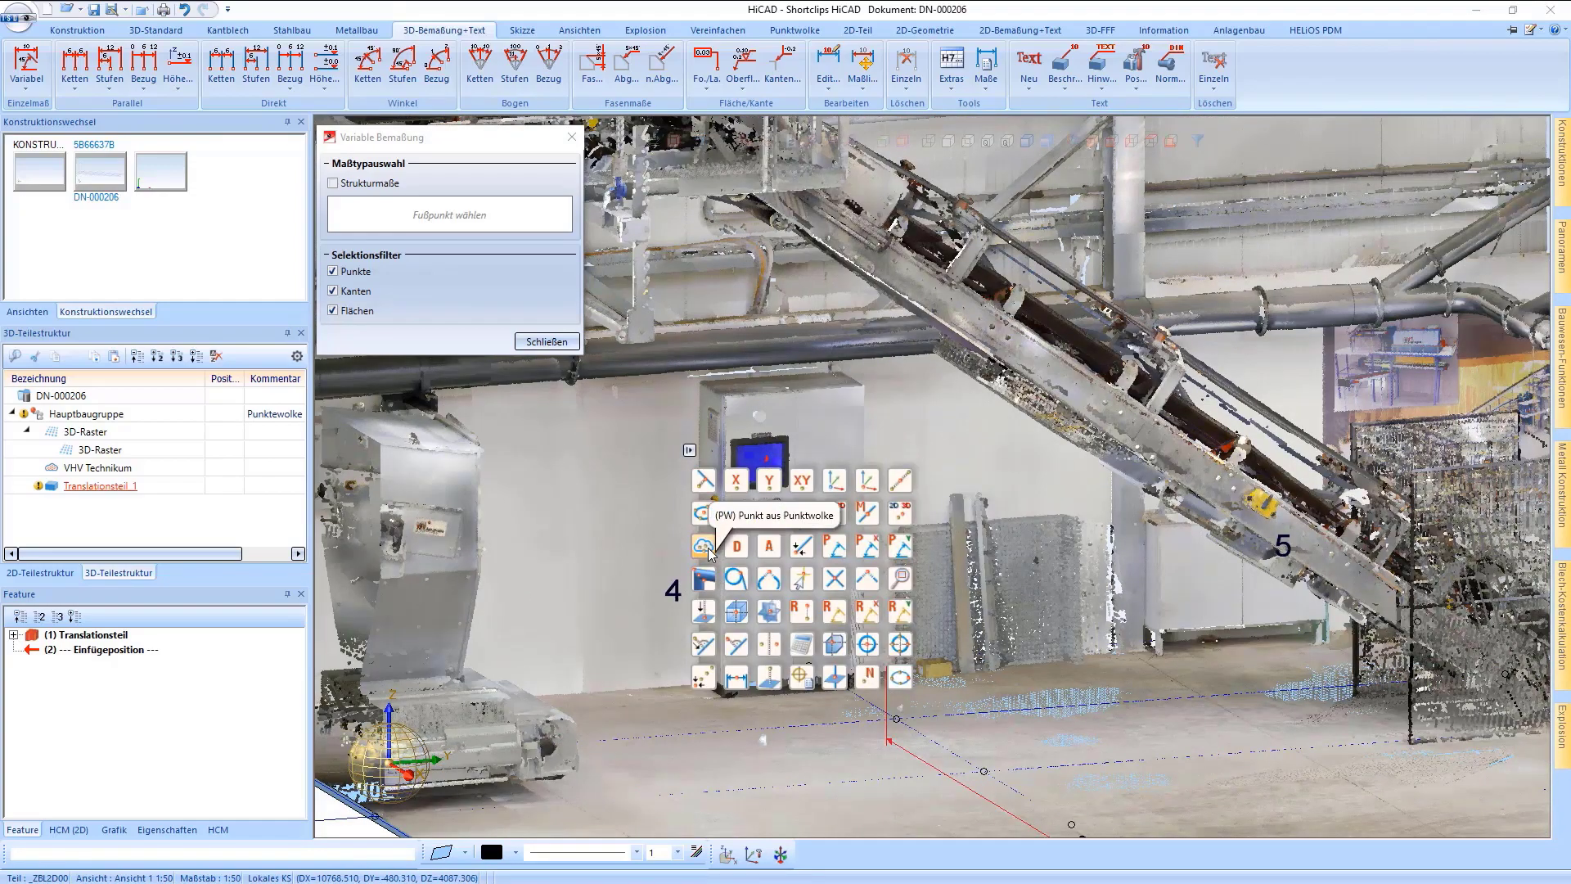
pyautogui.click(703, 547)
pyautogui.click(726, 395)
pyautogui.rightClick(622, 642)
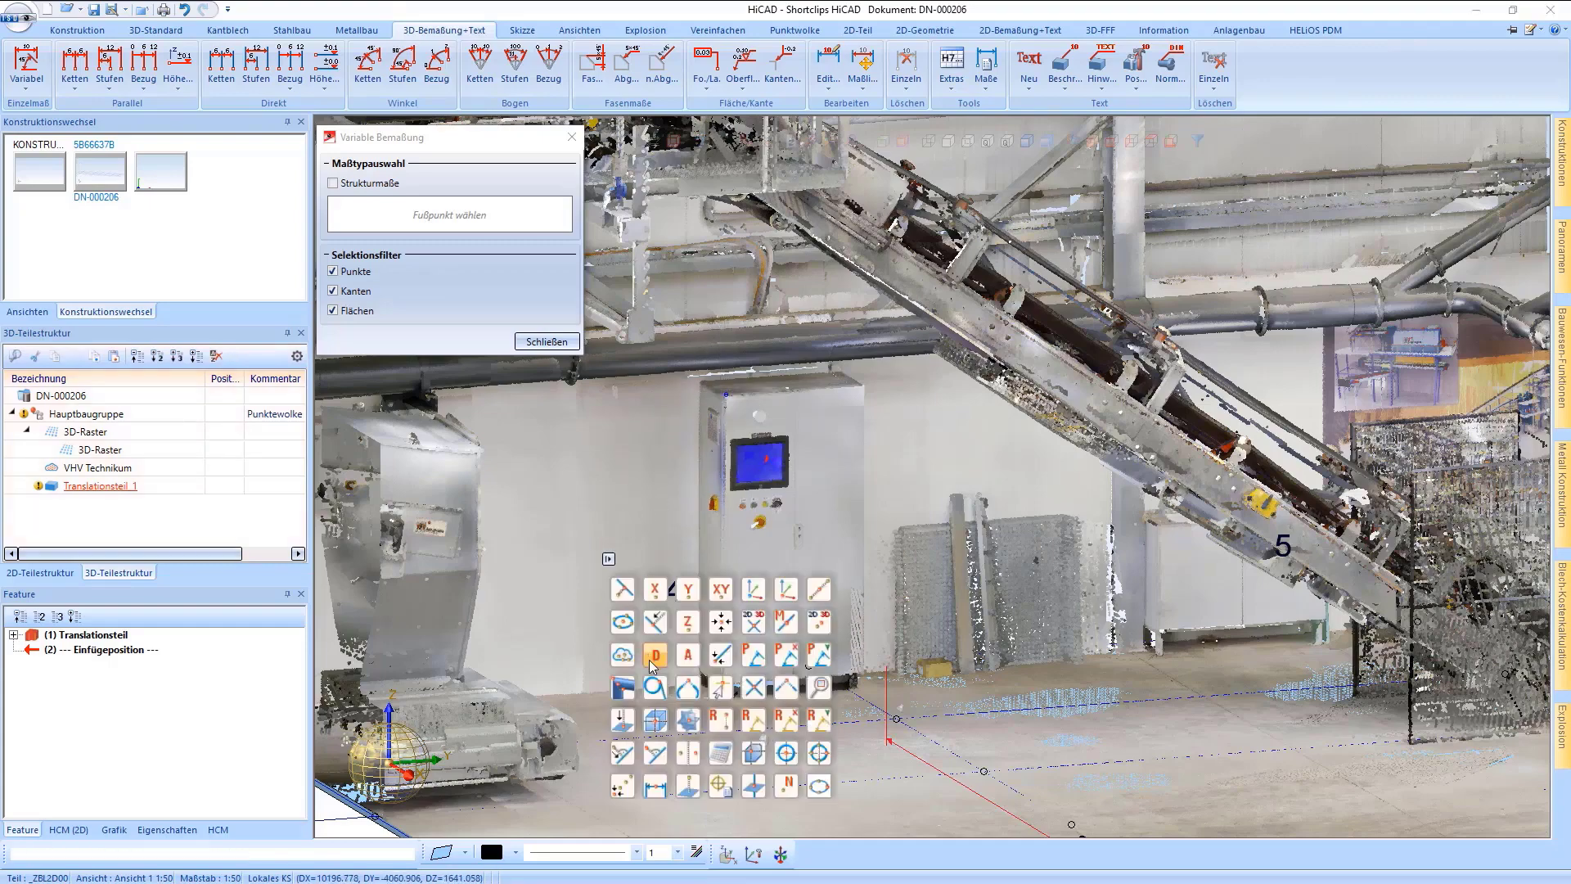
pyautogui.click(622, 655)
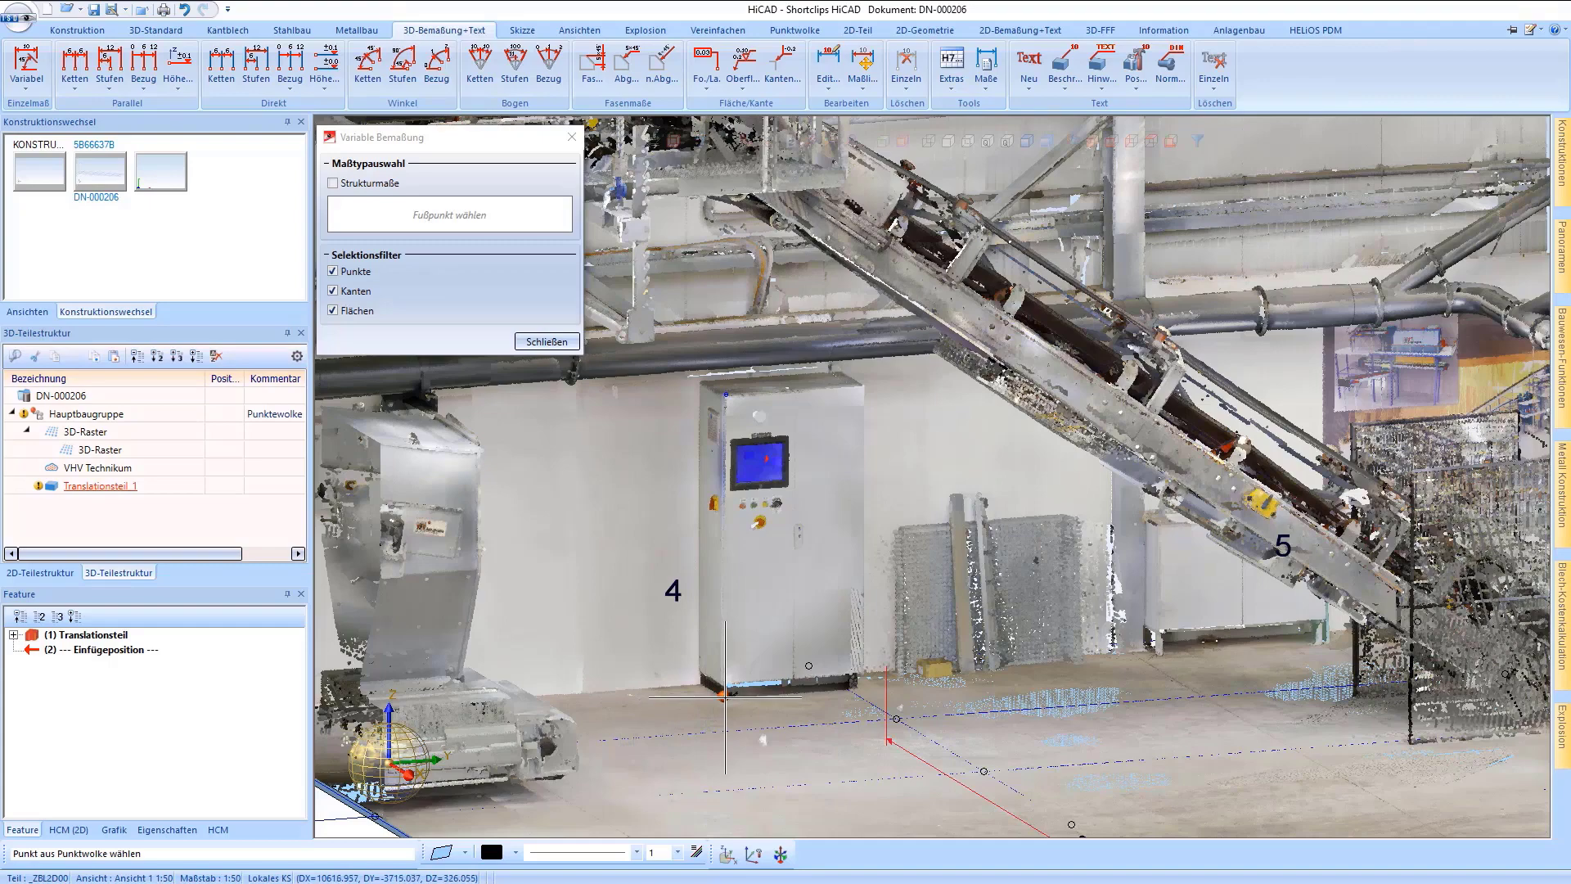
pyautogui.click(724, 697)
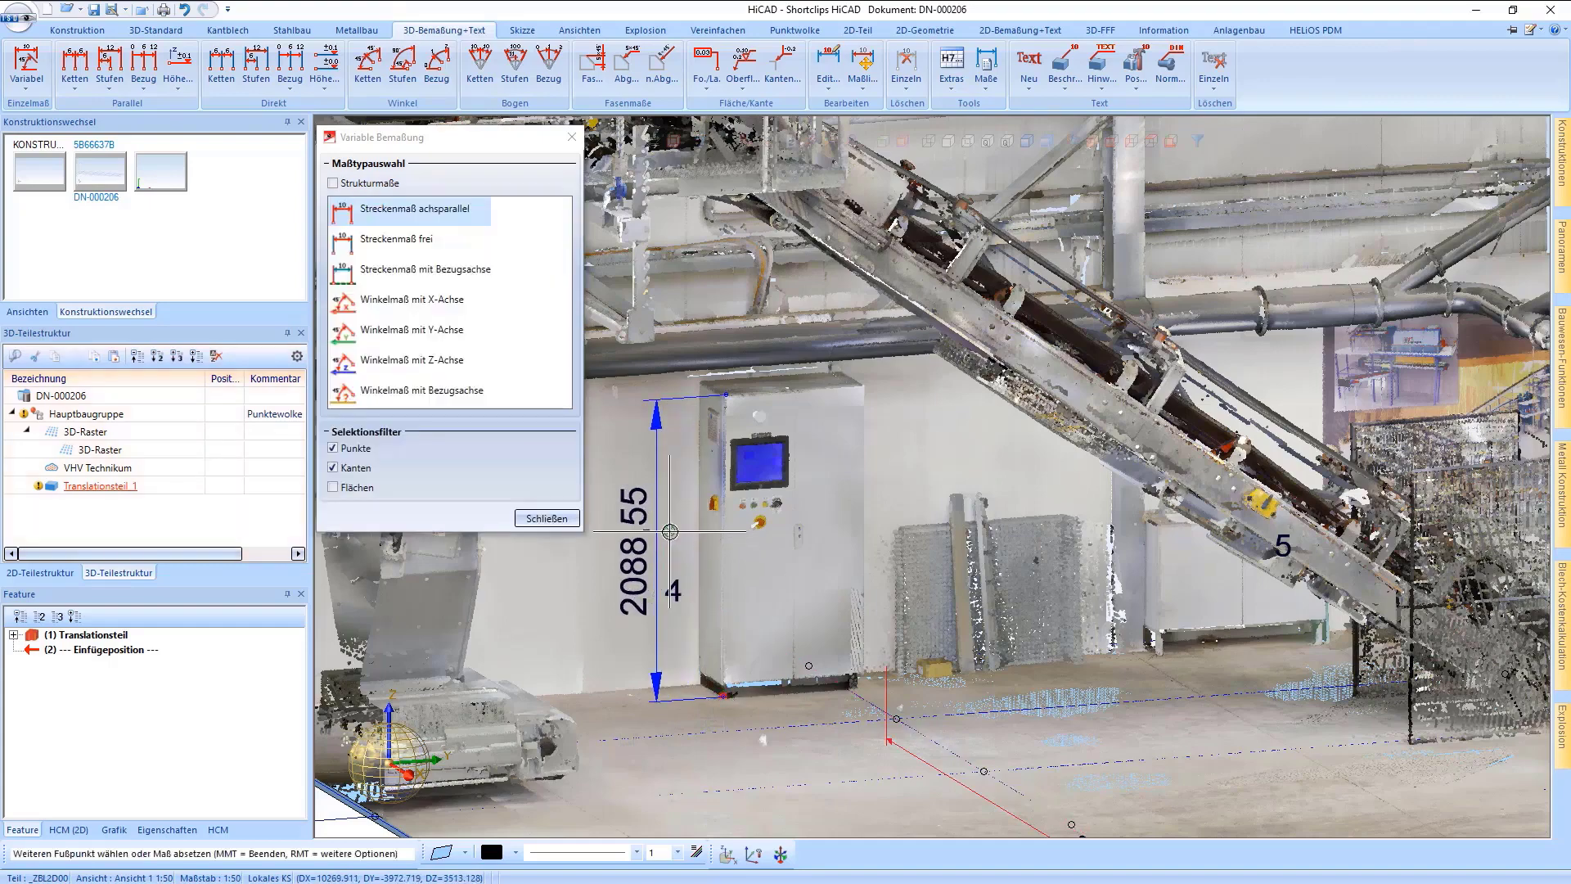
pyautogui.click(670, 531)
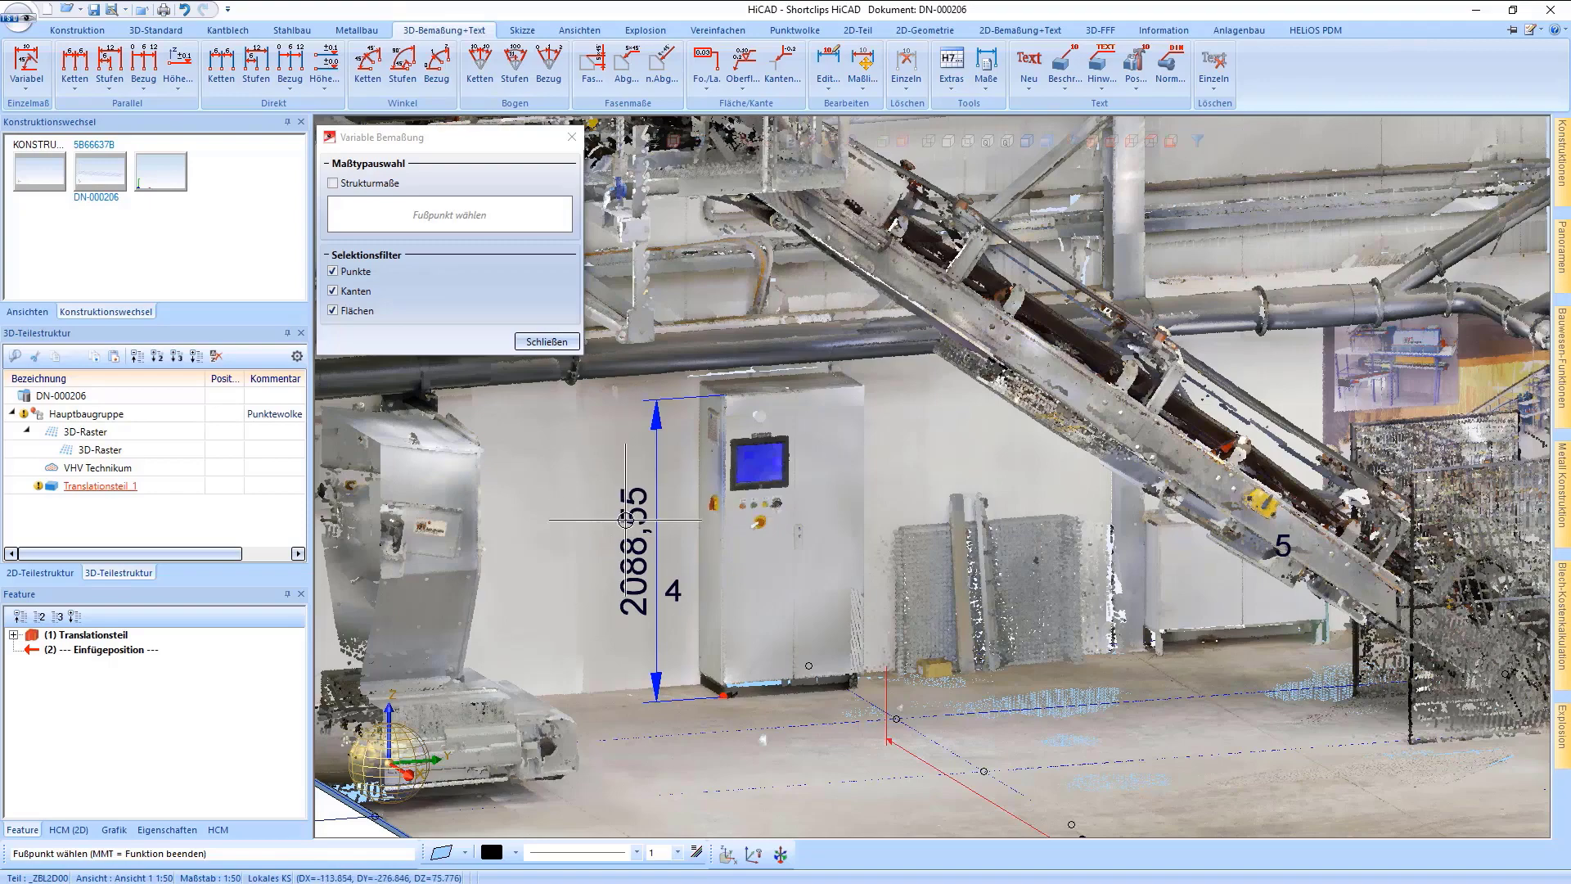
# Finish dimensioning and delete the 8819,13 floor dimension
pyautogui.middleClick(564, 451)
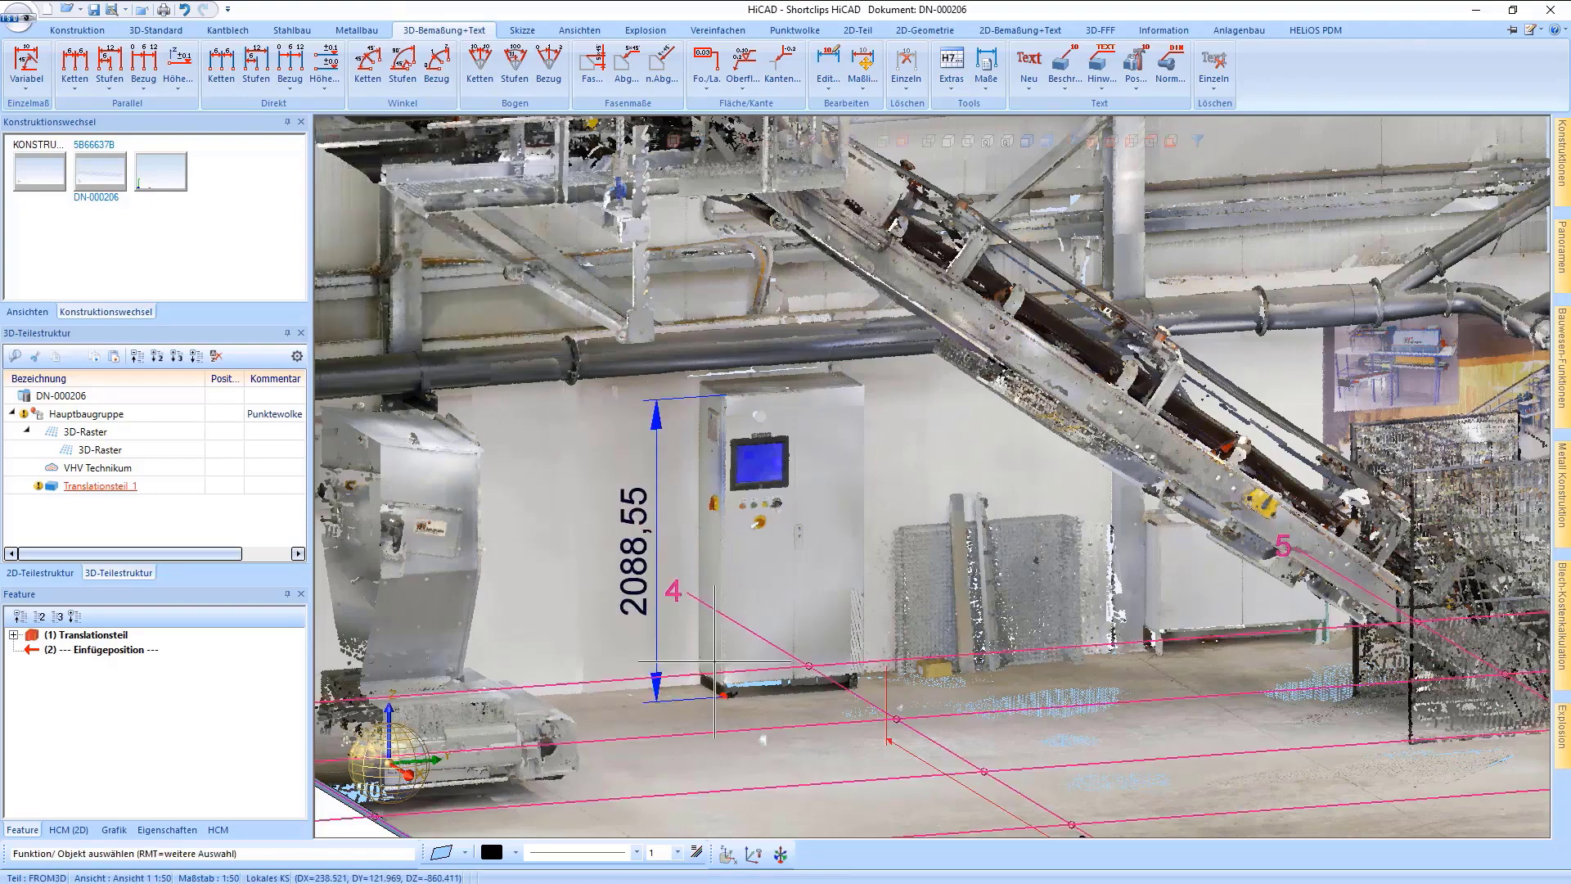
pyautogui.scroll(-5, 564, 451)
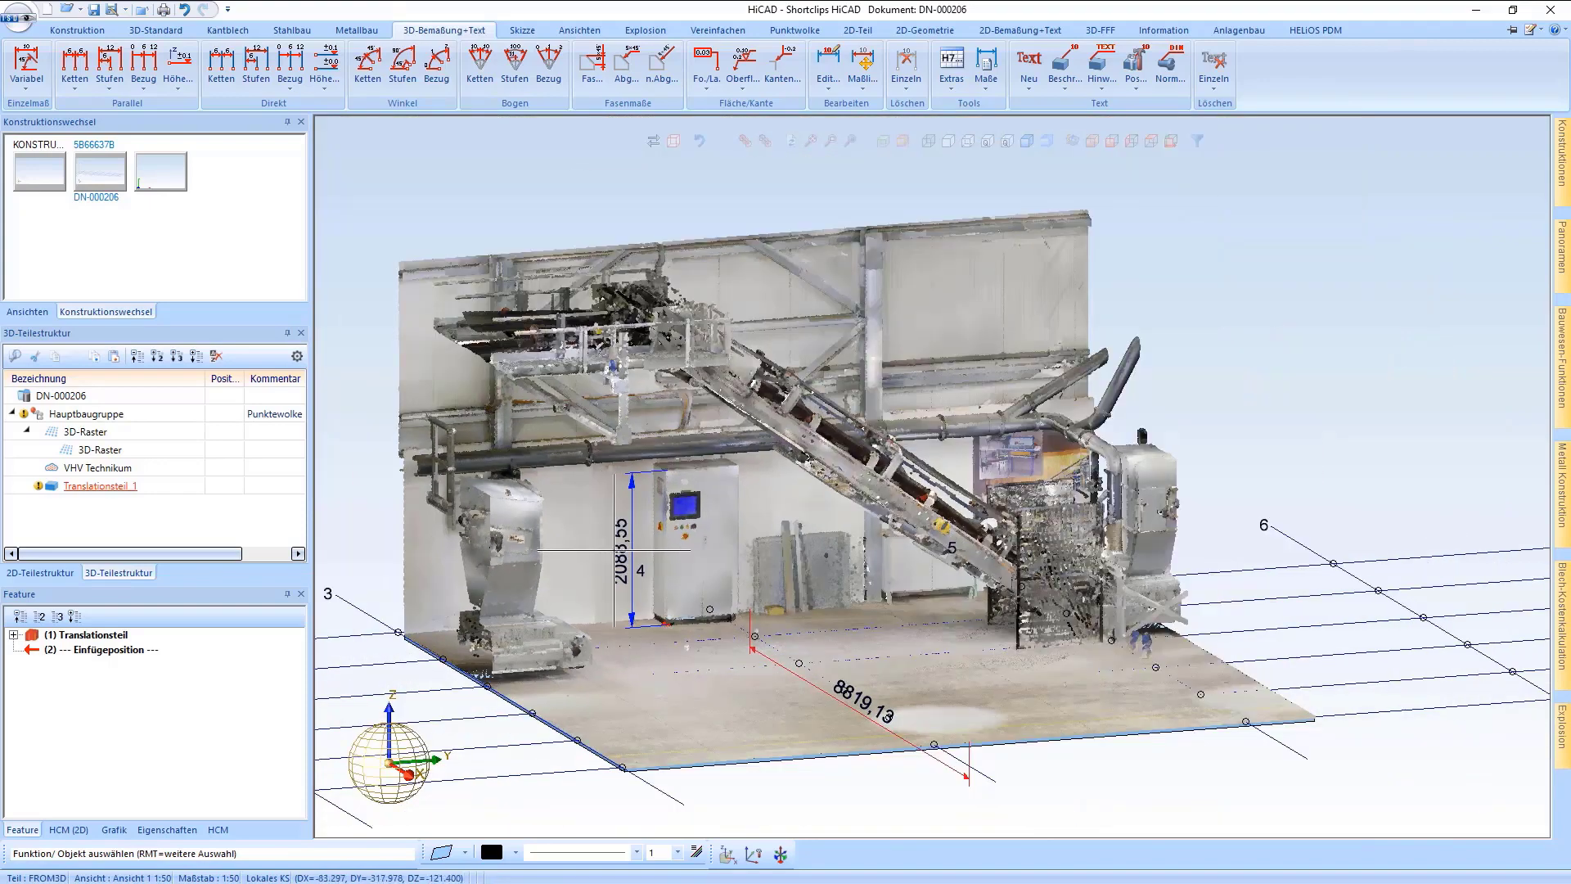
pyautogui.press('Delete')
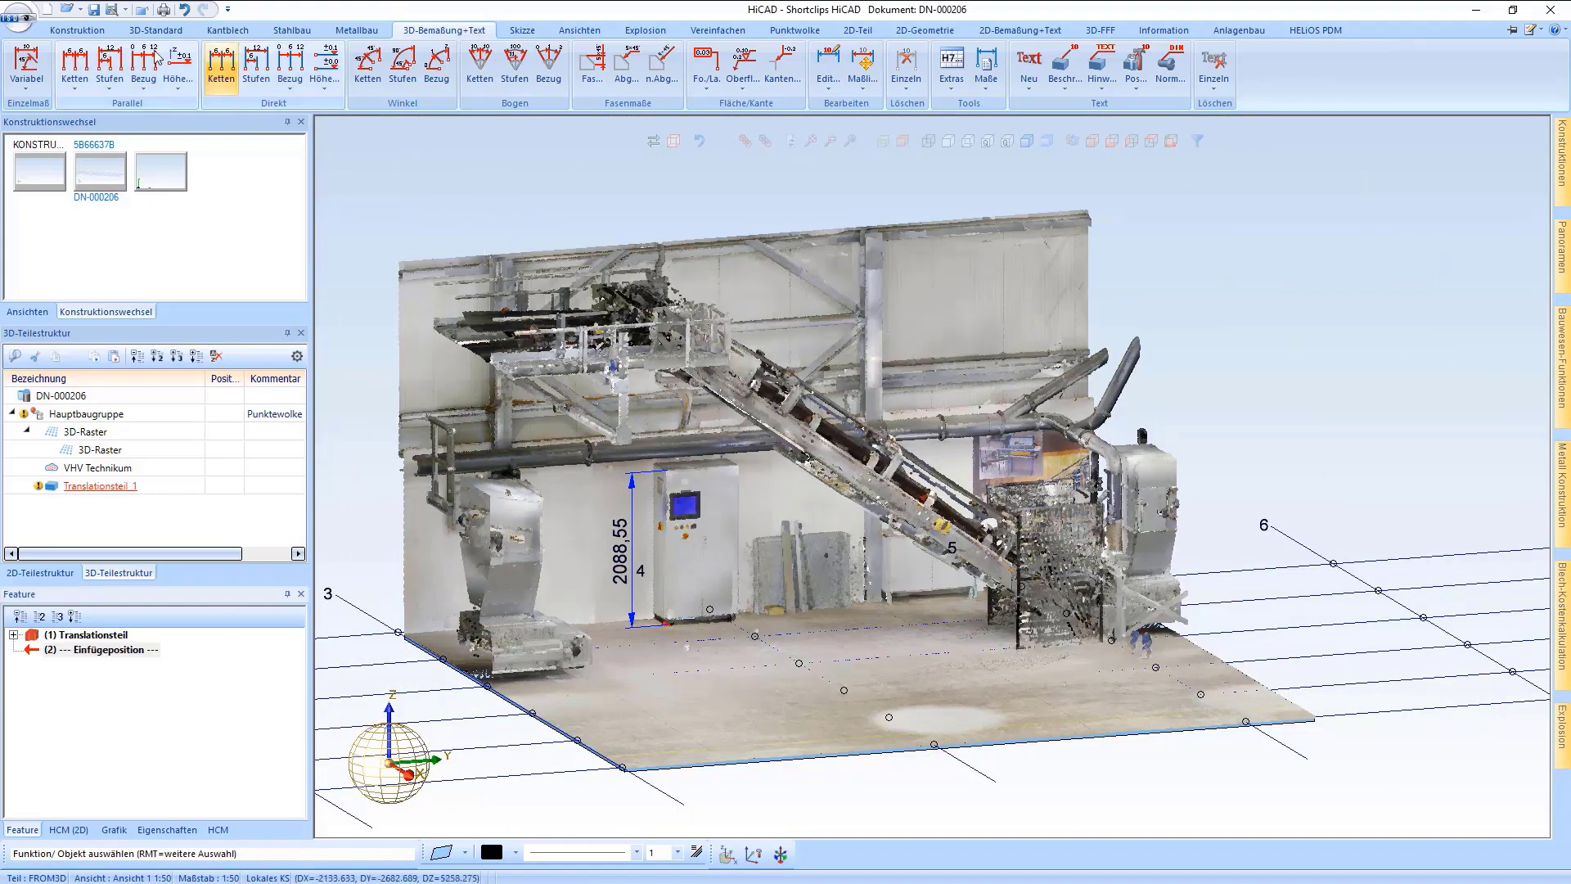
# Load the Polygonsieb PS100/2 sieve machine from the Konstruktion catalog
pyautogui.click(77, 29)
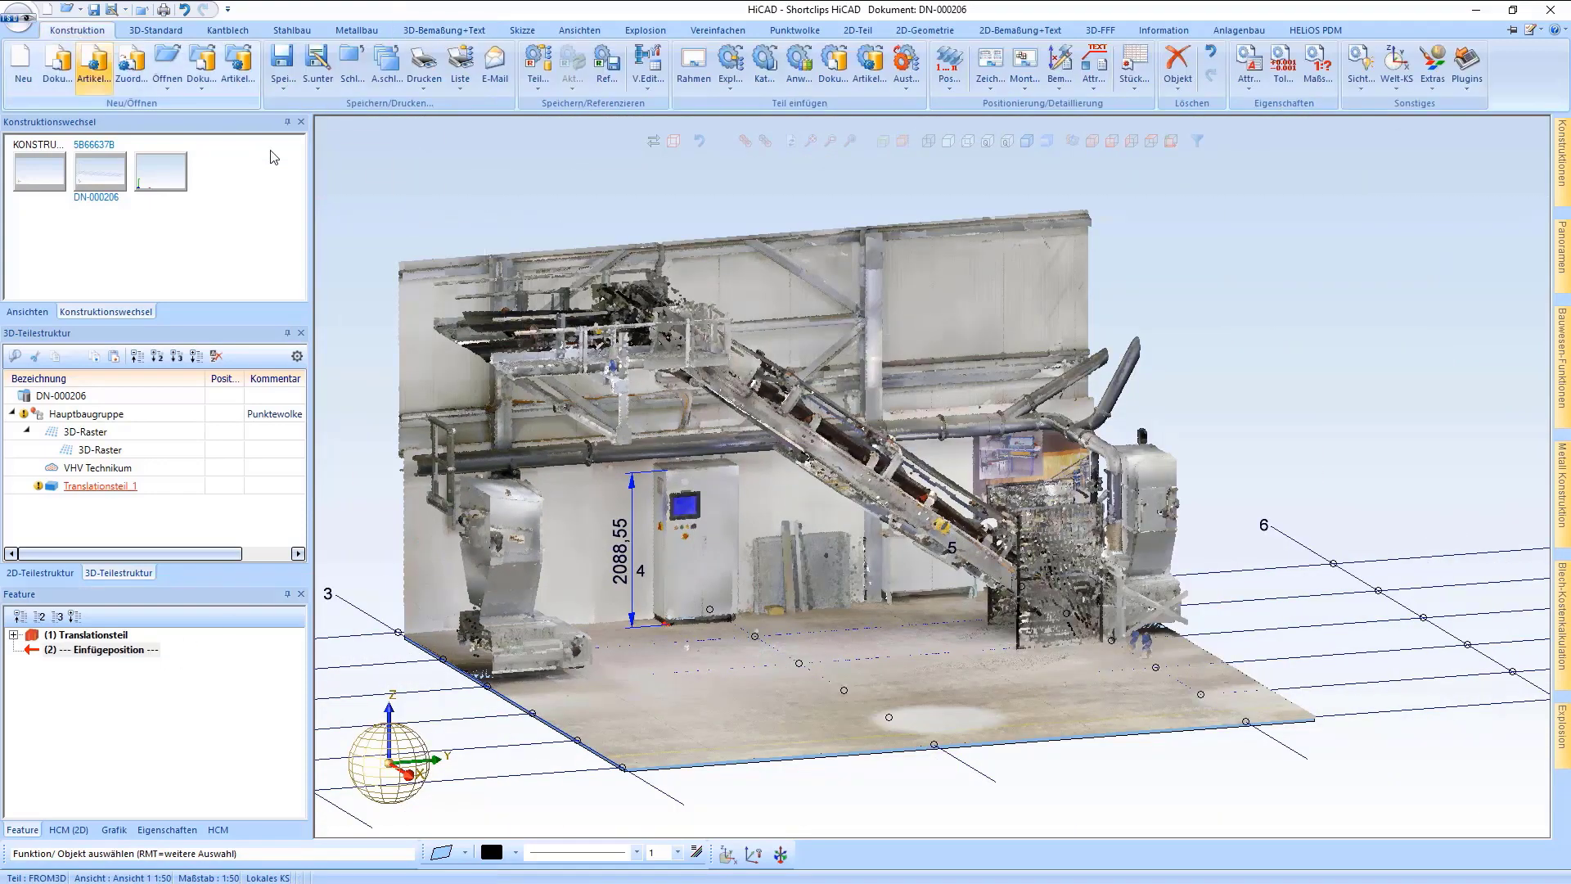
pyautogui.click(766, 72)
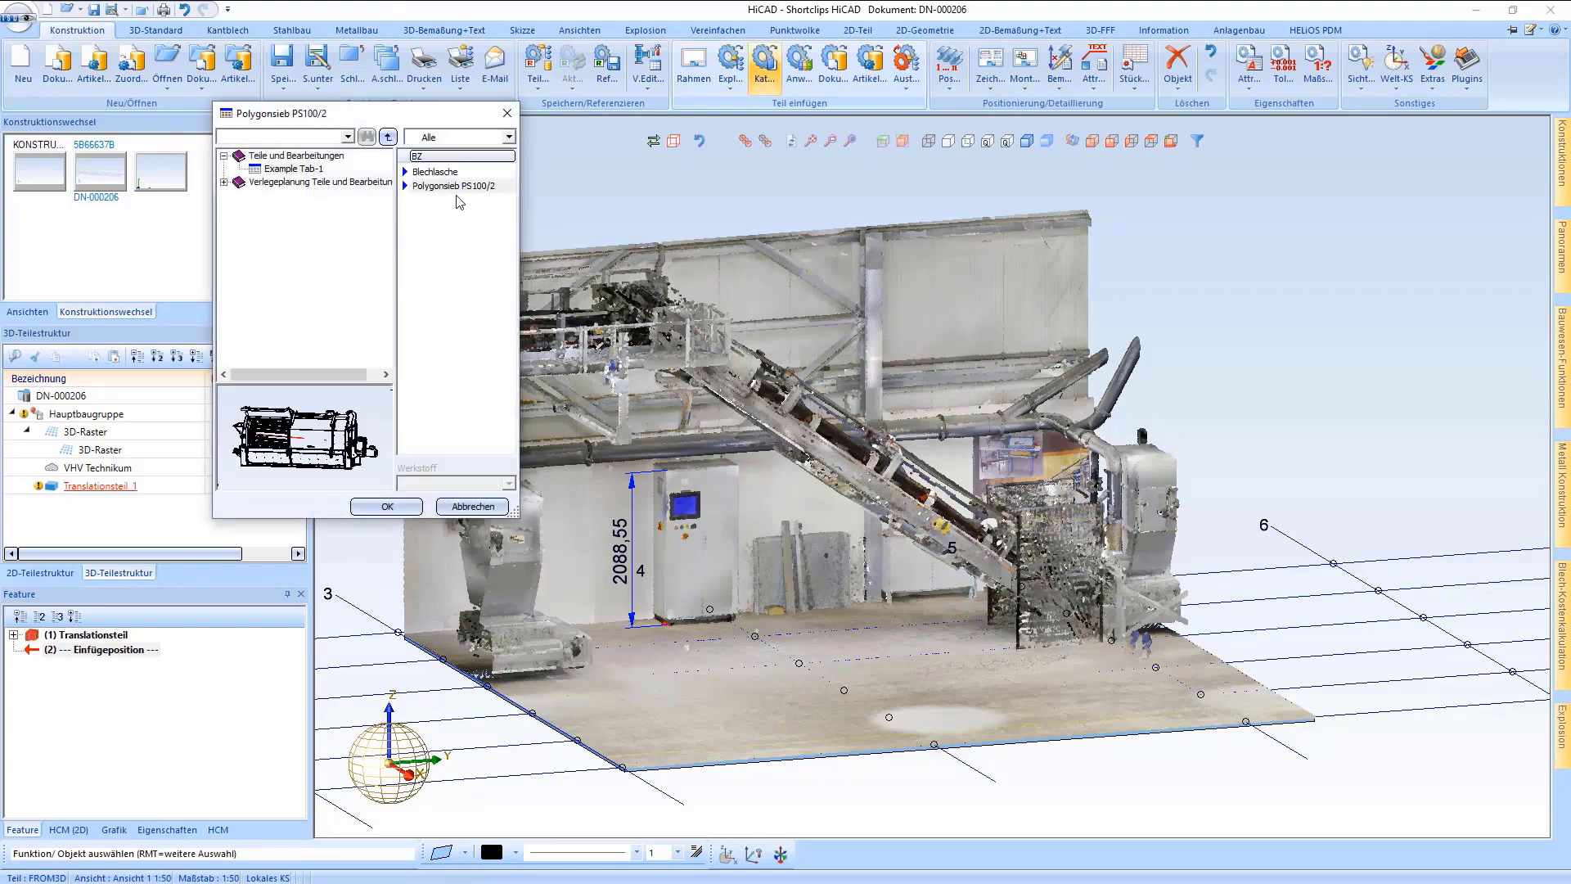
pyautogui.doubleClick(453, 187)
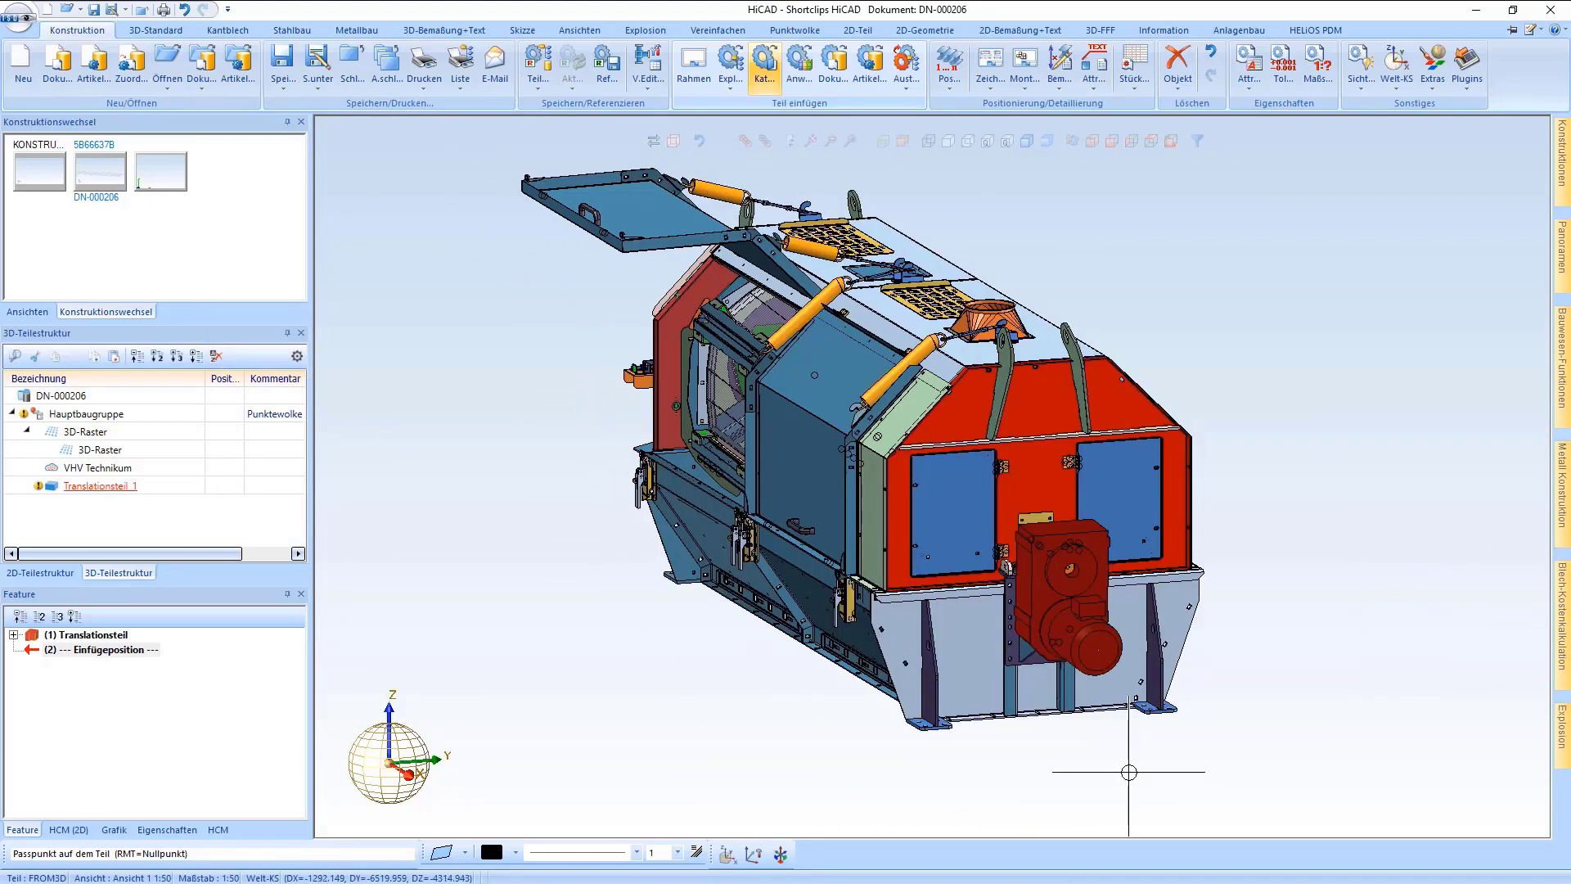
# Set the sieve's fitting points on its foot plate and place it on the hall floor
pyautogui.middleClick(1056, 728)
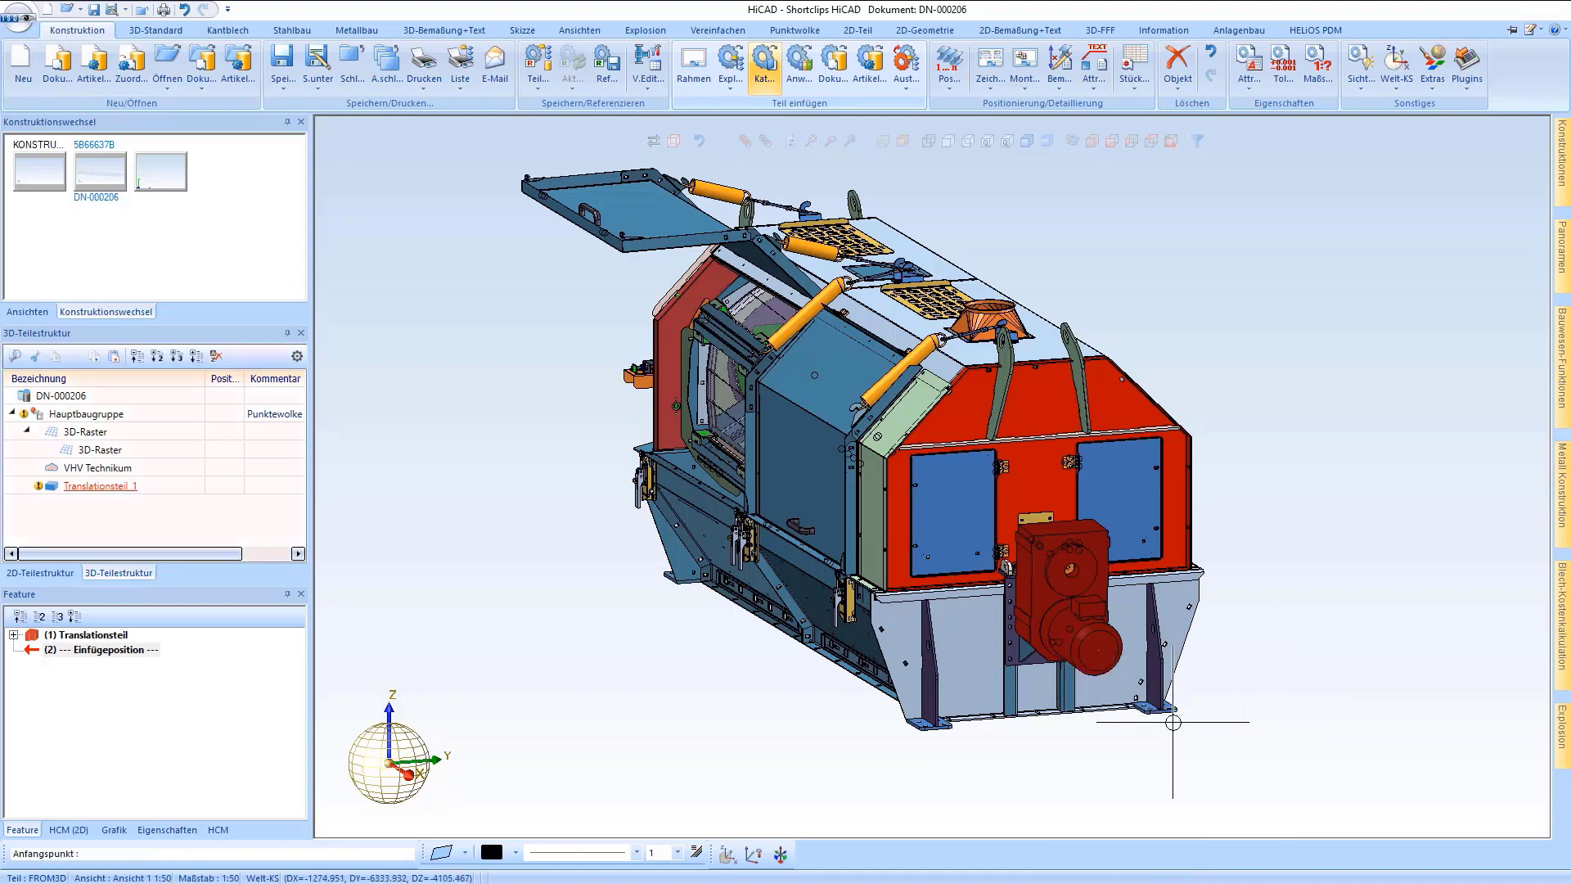
pyautogui.scroll(5, 1175, 725)
pyautogui.click(1142, 688)
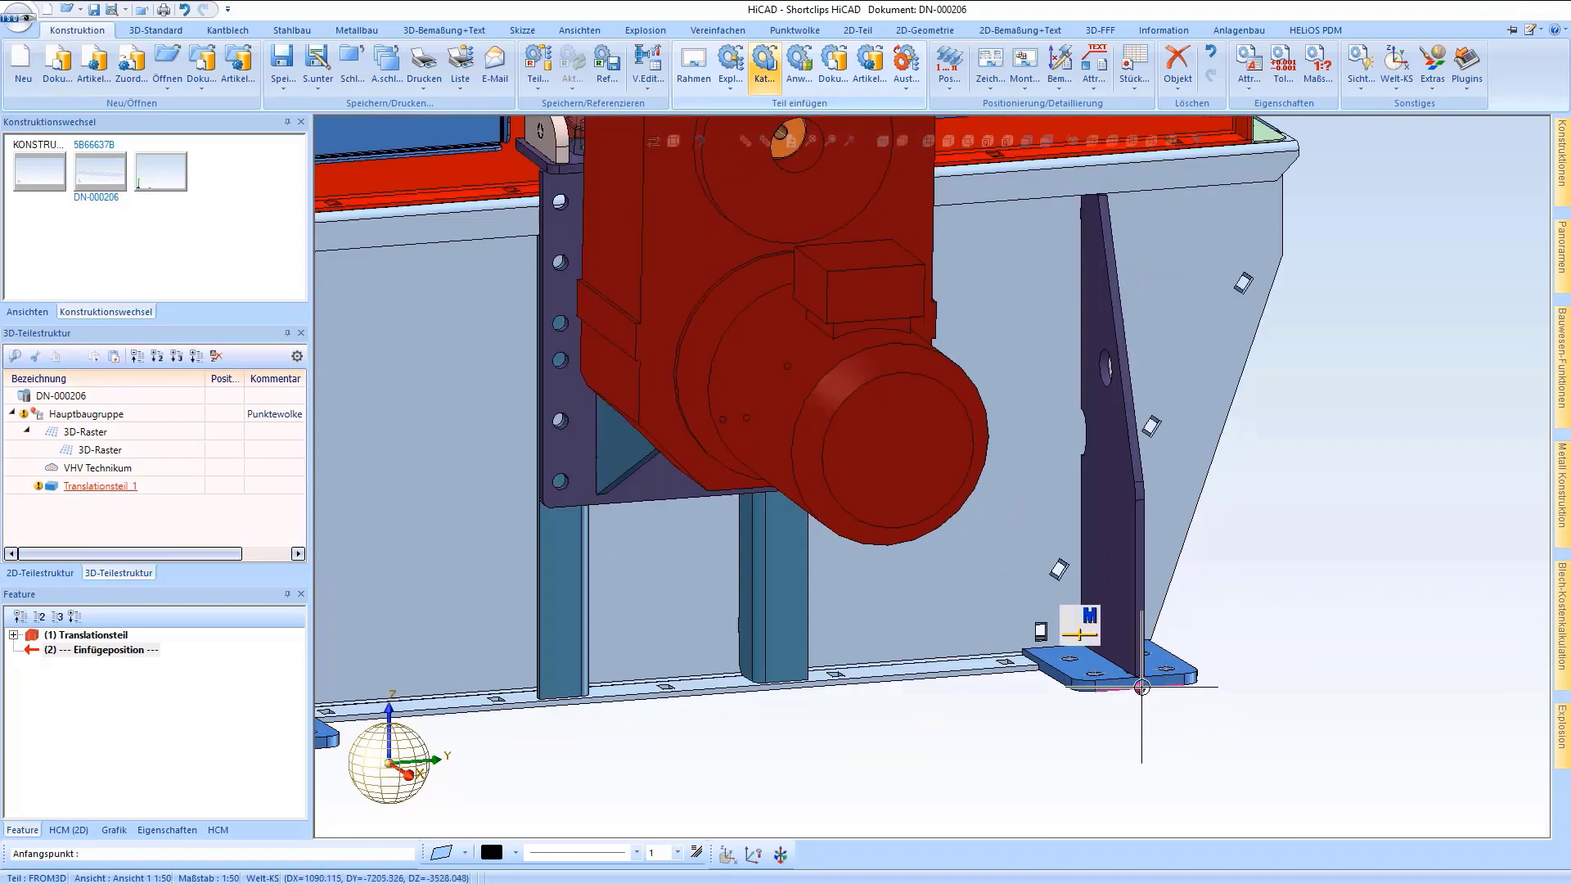
pyautogui.scroll(-3, 626, 737)
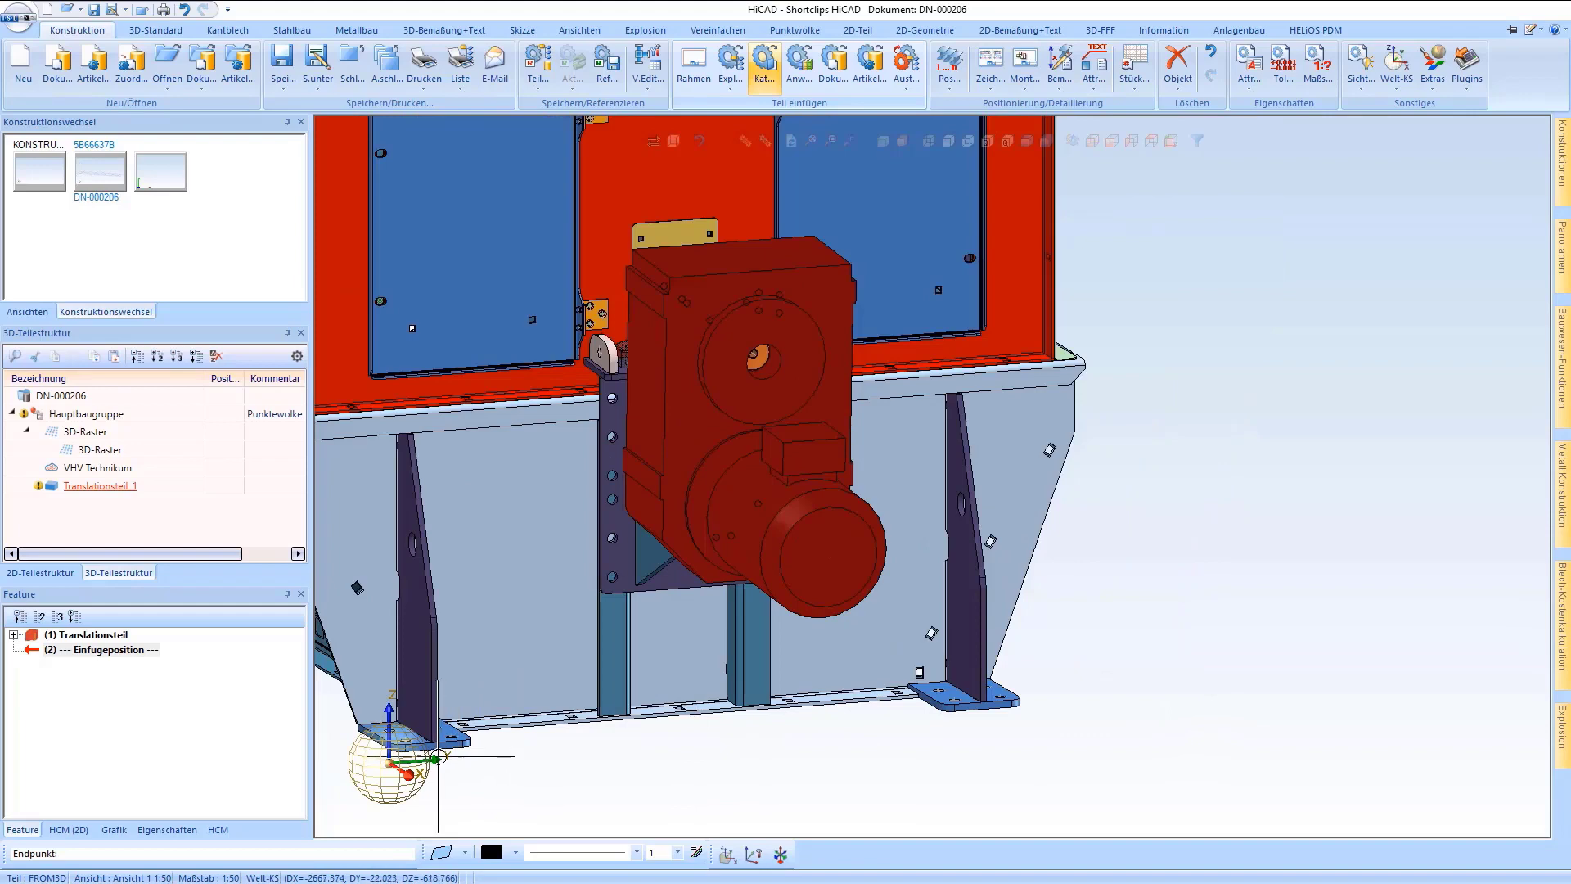
pyautogui.click(432, 749)
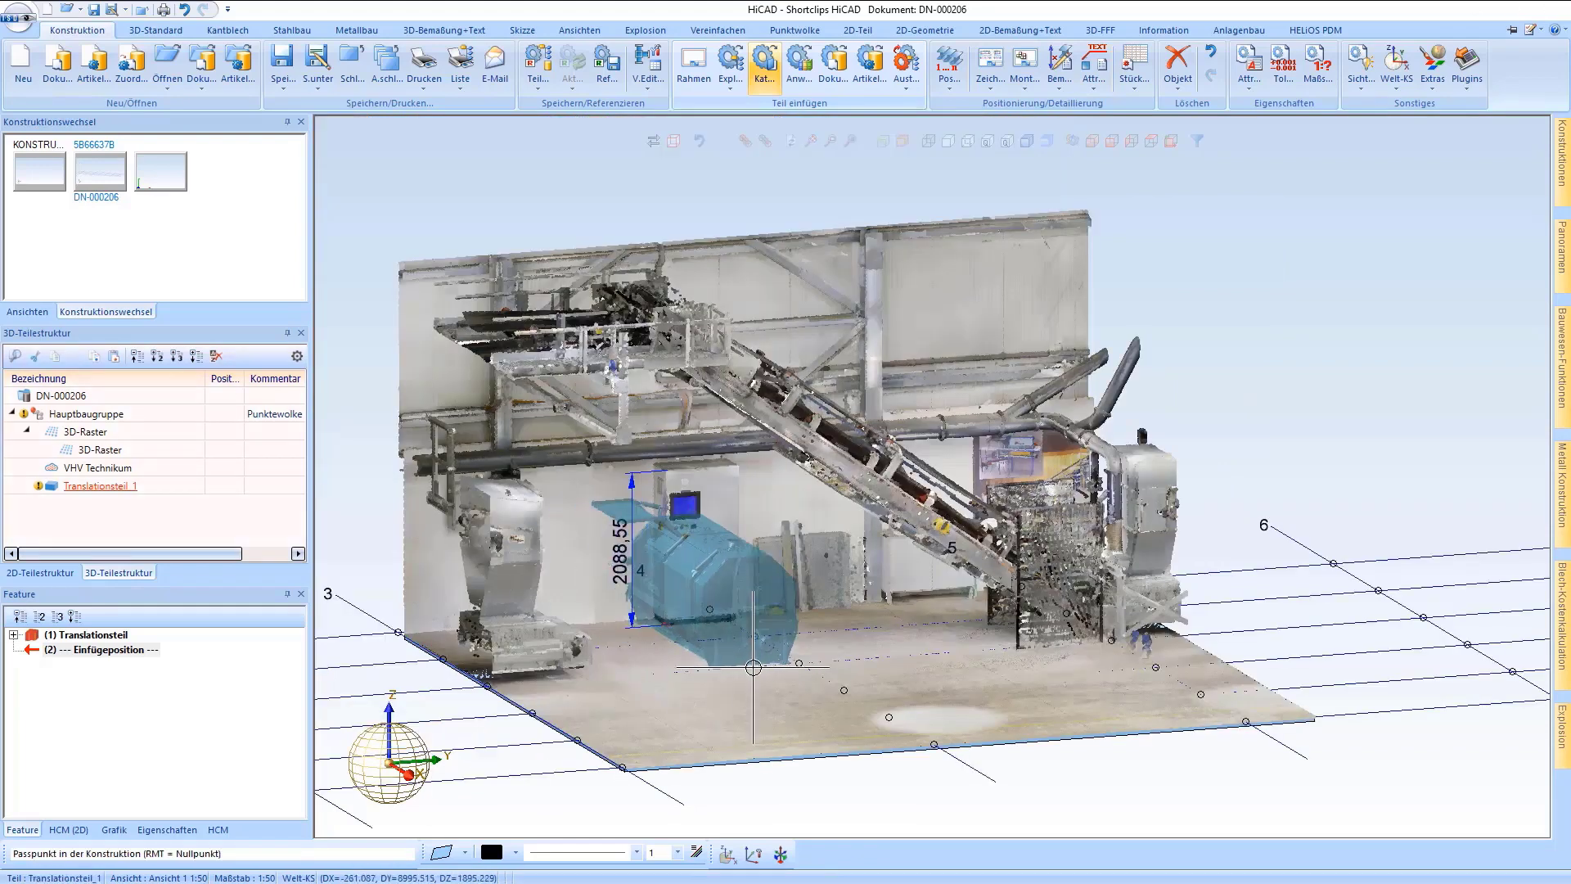
pyautogui.click(848, 693)
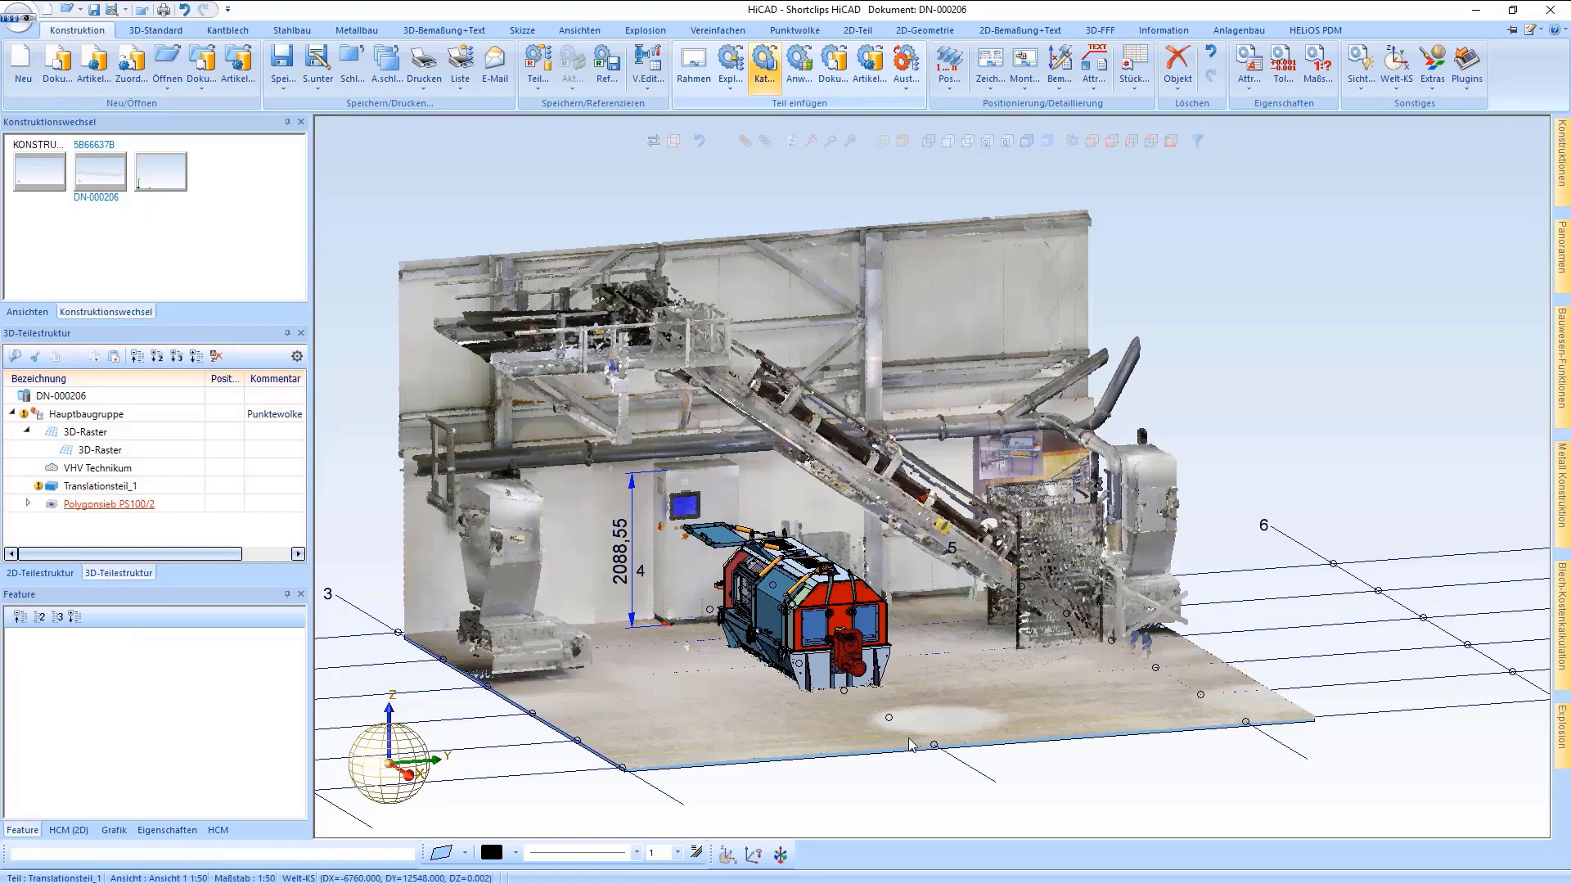